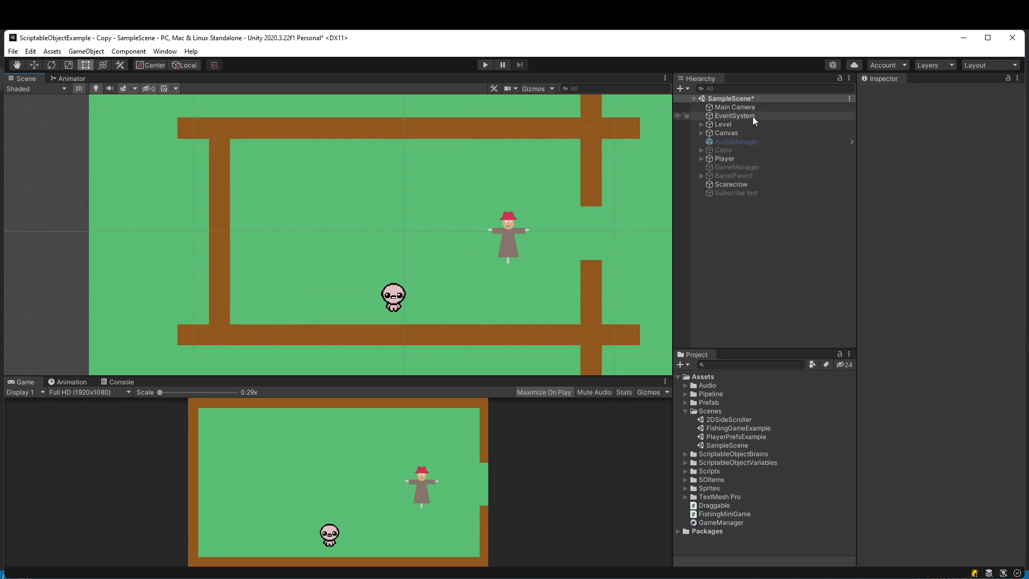
- Playtest the scene with the static Main Camera, walking the player around the room in all directions, and stop play mode
{"action": "left_click", "coordinate": [754, 109]}
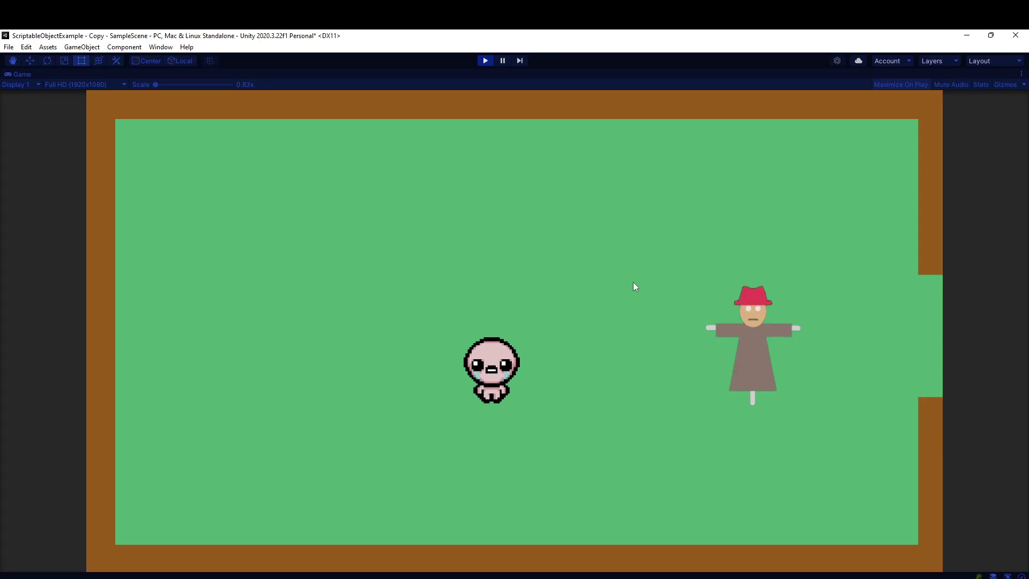
{"action": "key", "text": "s"}
{"action": "key", "text": "a"}
{"action": "key", "text": "w"}
{"action": "key", "text": "d"}
{"action": "key", "text": "a"}
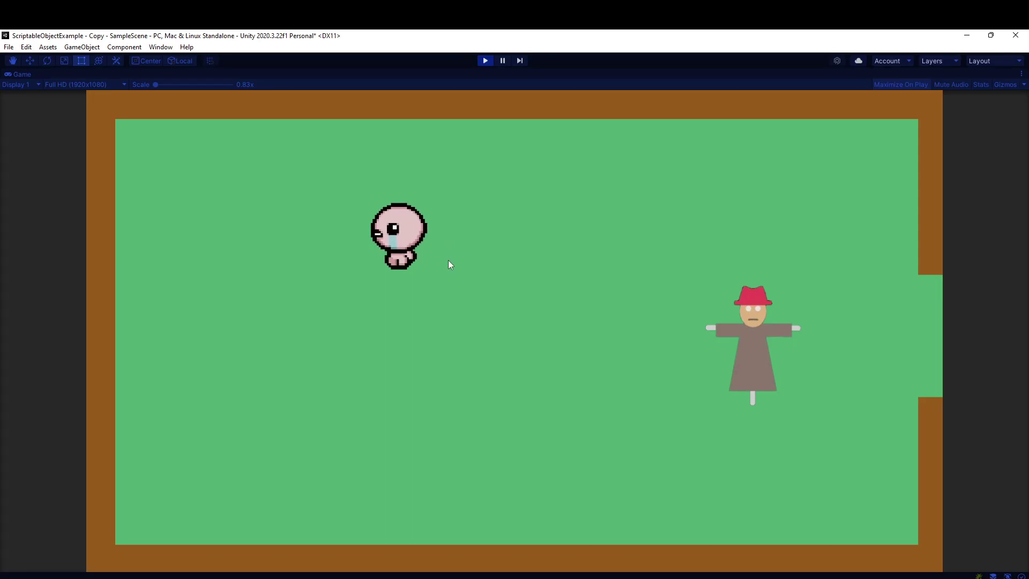
{"action": "key", "text": "s"}
{"action": "key", "text": "a"}
{"action": "key", "text": "s"}
{"action": "key", "text": "d"}
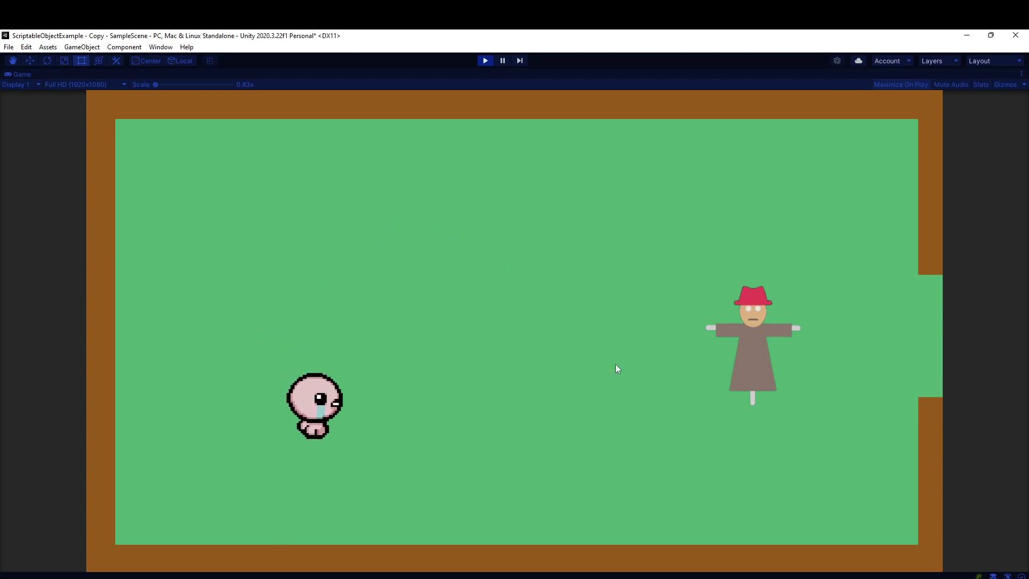
{"action": "key", "text": "w"}
{"action": "key", "text": "w"}
{"action": "key", "text": "d"}
{"action": "key", "text": "a"}
{"action": "key", "text": "s"}
{"action": "key", "text": "d"}
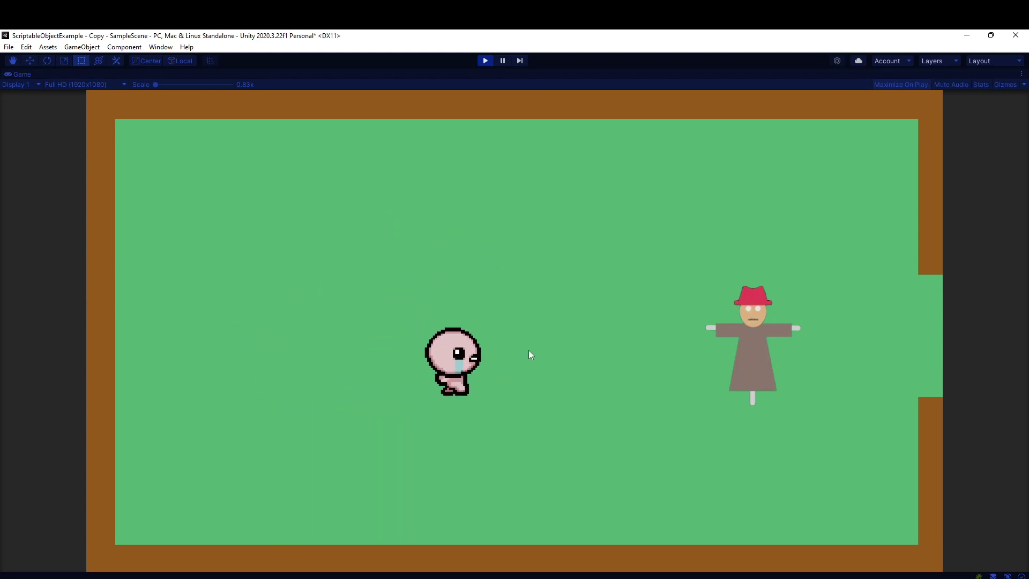
{"action": "key", "text": "w"}
{"action": "left_click", "coordinate": [485, 60]}
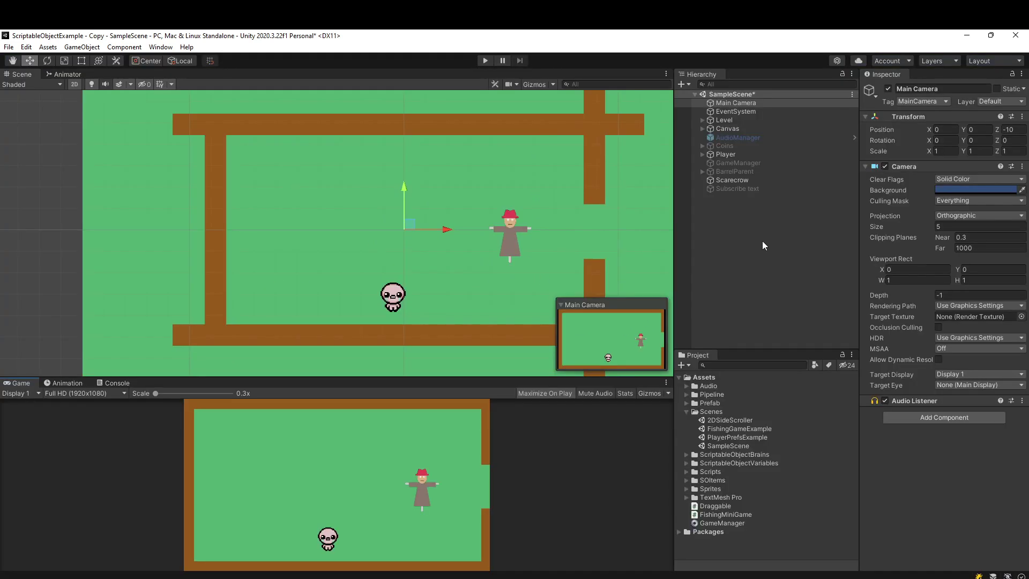
{"action": "left_click", "coordinate": [764, 238]}
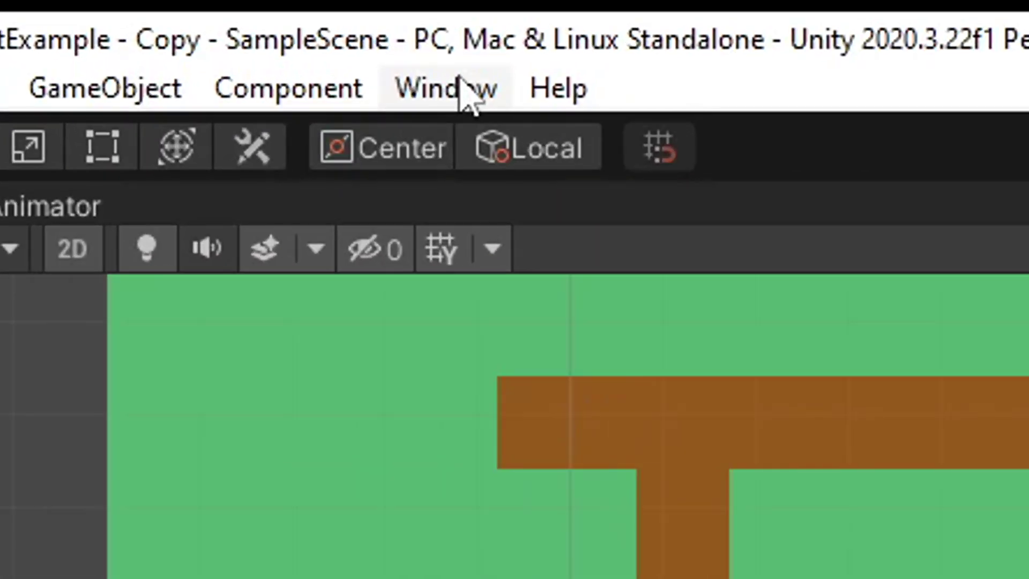
- Install the Cinemachine 2.6.15 package from the Unity Registry
{"action": "left_click", "coordinate": [164, 47]}
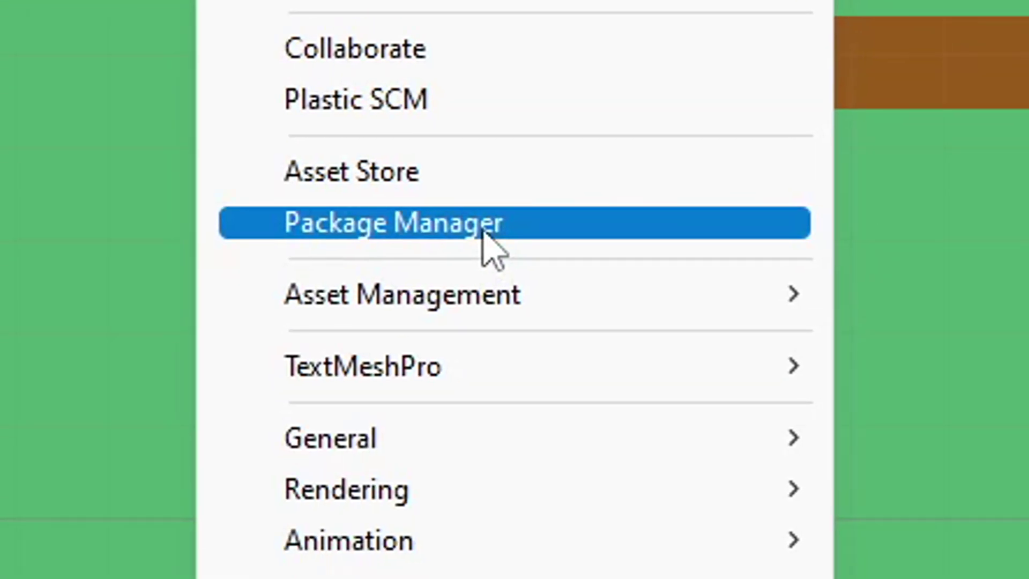
{"action": "left_click", "coordinate": [669, 574]}
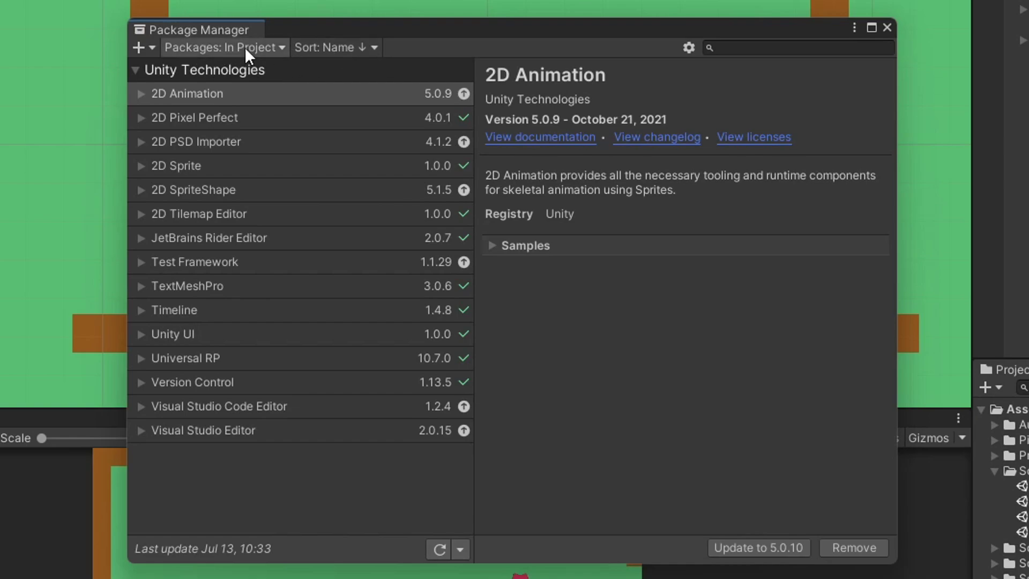
{"action": "left_click", "coordinate": [245, 47]}
{"action": "left_click", "coordinate": [256, 74]}
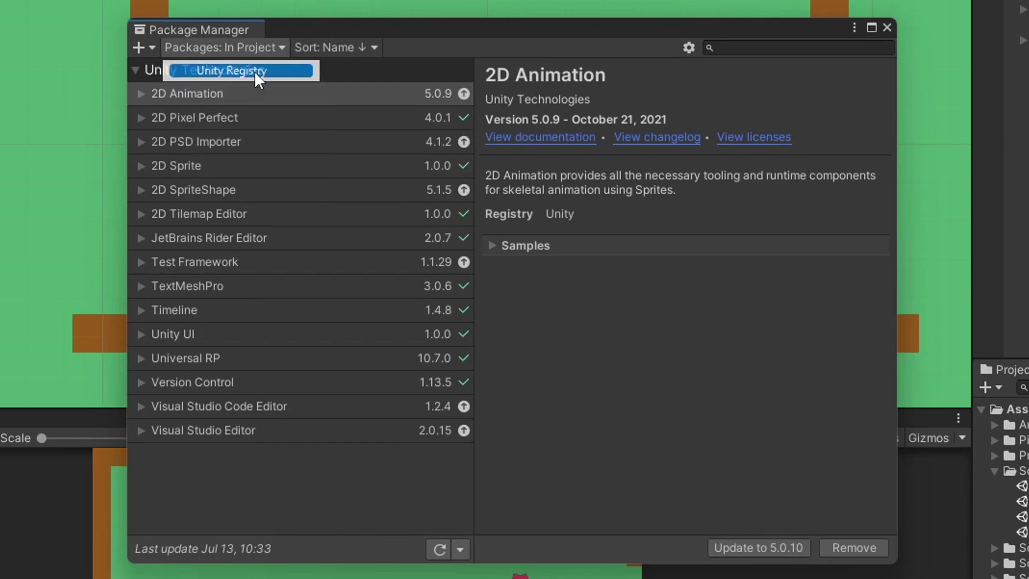
{"action": "left_click", "coordinate": [315, 298]}
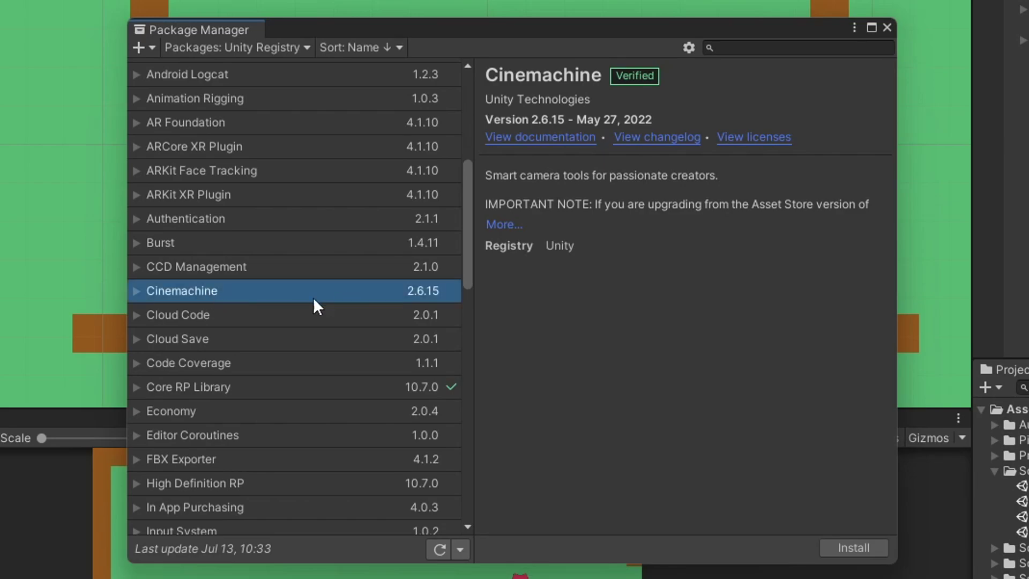
{"action": "left_click", "coordinate": [862, 546]}
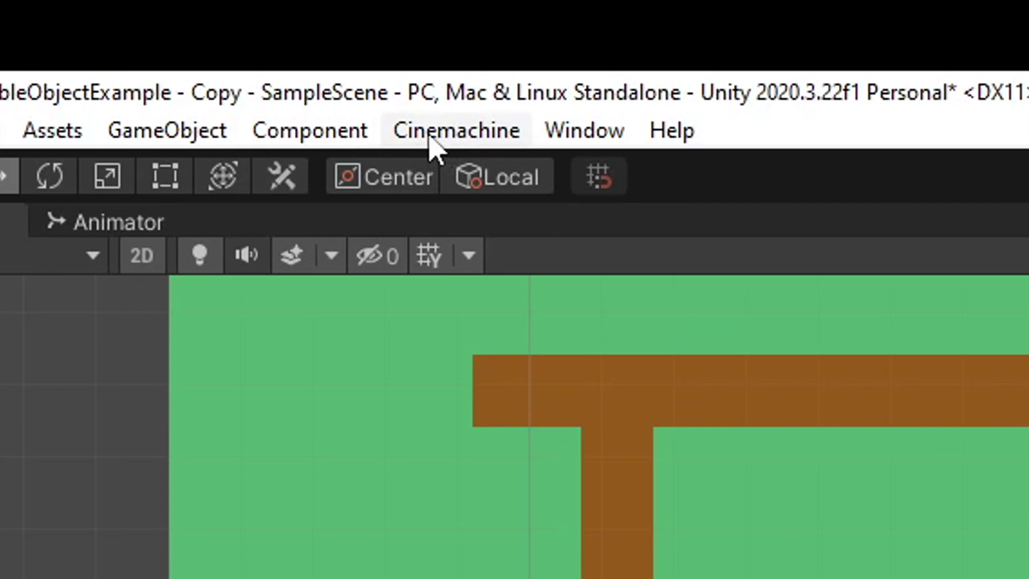
- Create a Cinemachine 2D camera in the scene and select it for inspection
{"action": "left_click", "coordinate": [418, 131]}
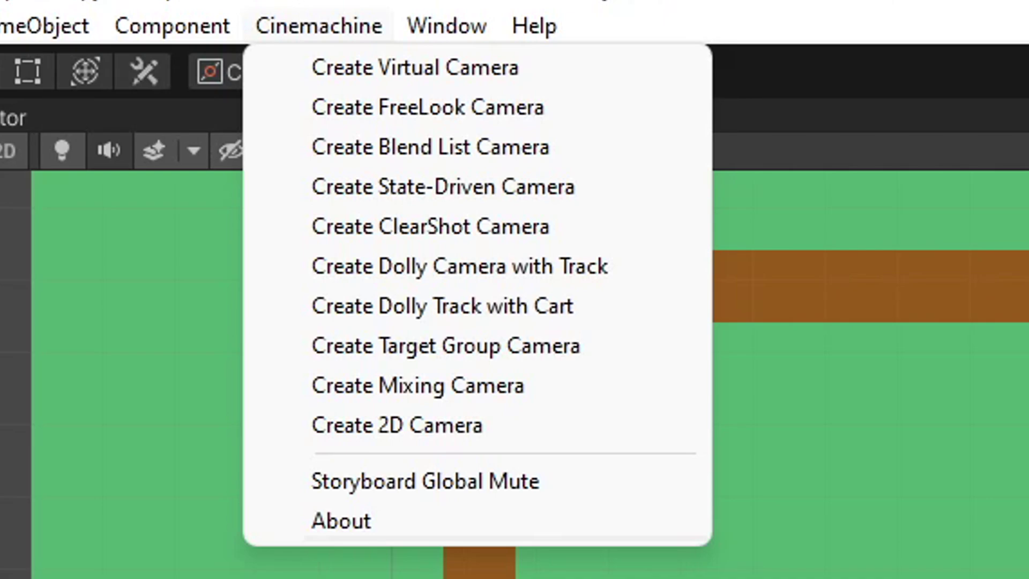
{"action": "left_click", "coordinate": [472, 437]}
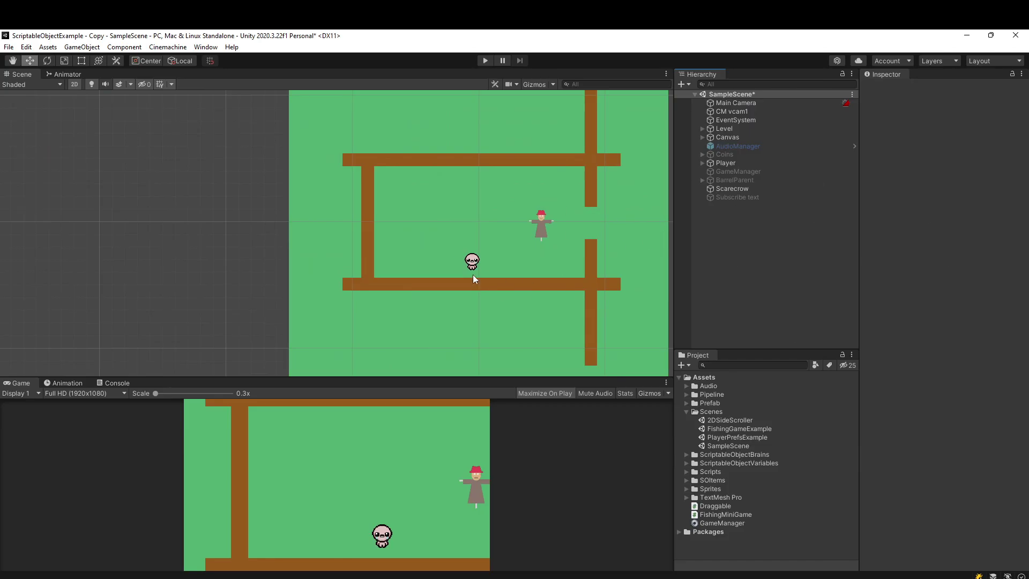
{"action": "left_click", "coordinate": [732, 111]}
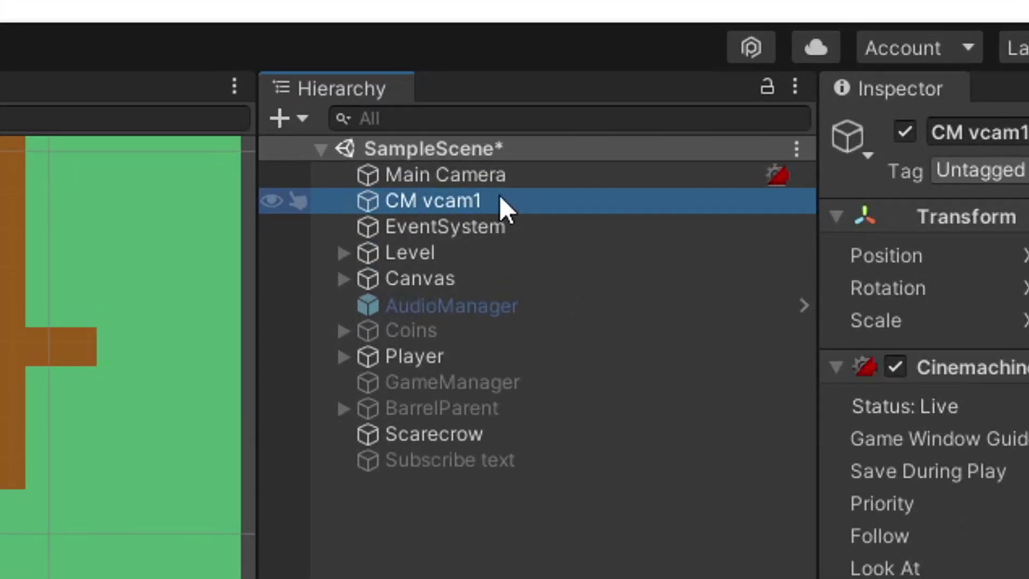
- Inspect the Main Camera's CinemachineBrain component and compare its placement with the virtual camera in the 3D scene view
{"action": "left_click", "coordinate": [483, 170]}
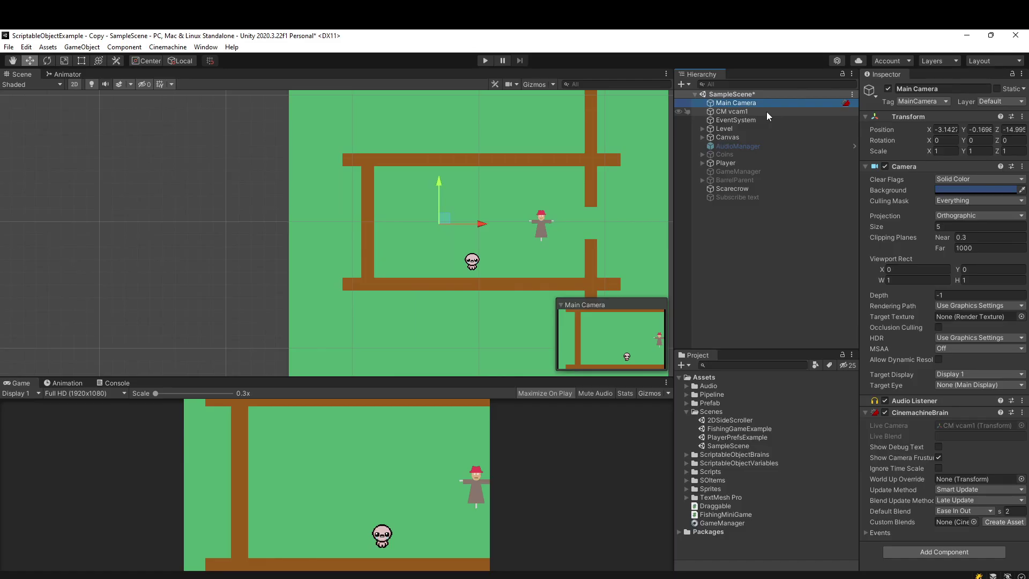
{"action": "left_click", "coordinate": [537, 201]}
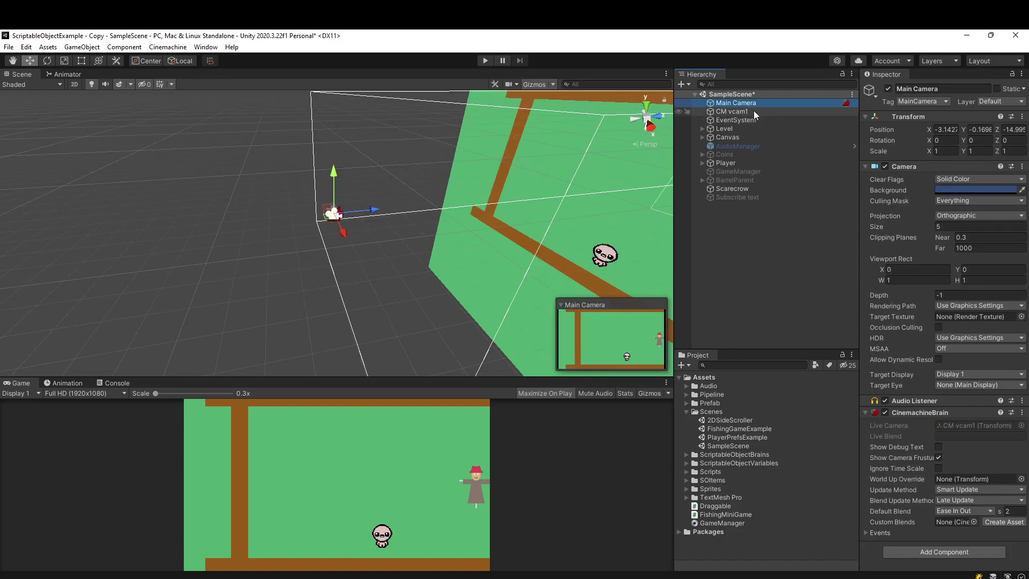
{"action": "left_click", "coordinate": [754, 111]}
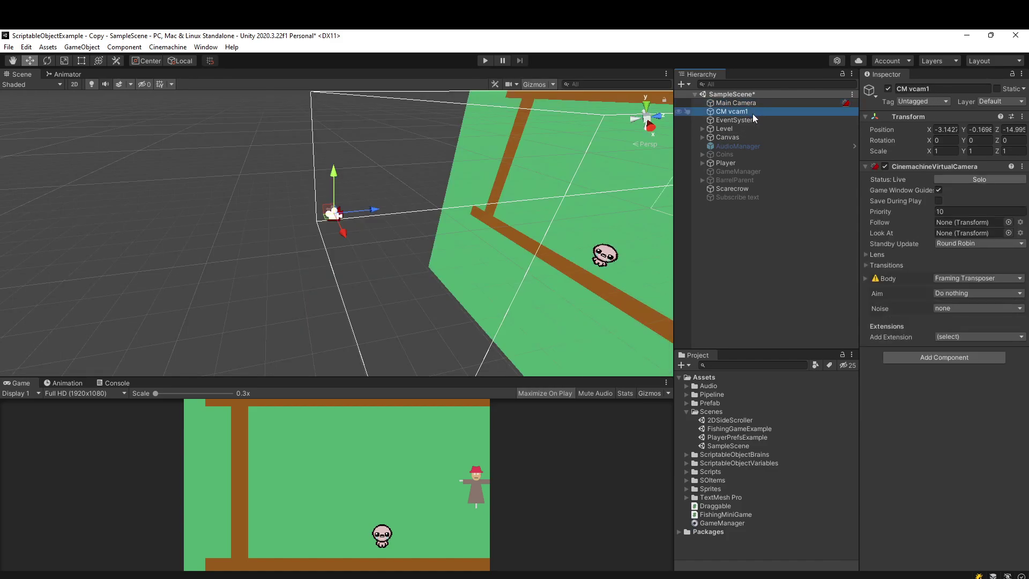
- Move the CM vcam1 virtual camera back along Z to about -25.94 and check the Main Camera's position
{"action": "left_click_drag", "start_coordinate": [376, 213], "coordinate": [191, 232]}
{"action": "double_click", "coordinate": [744, 102]}
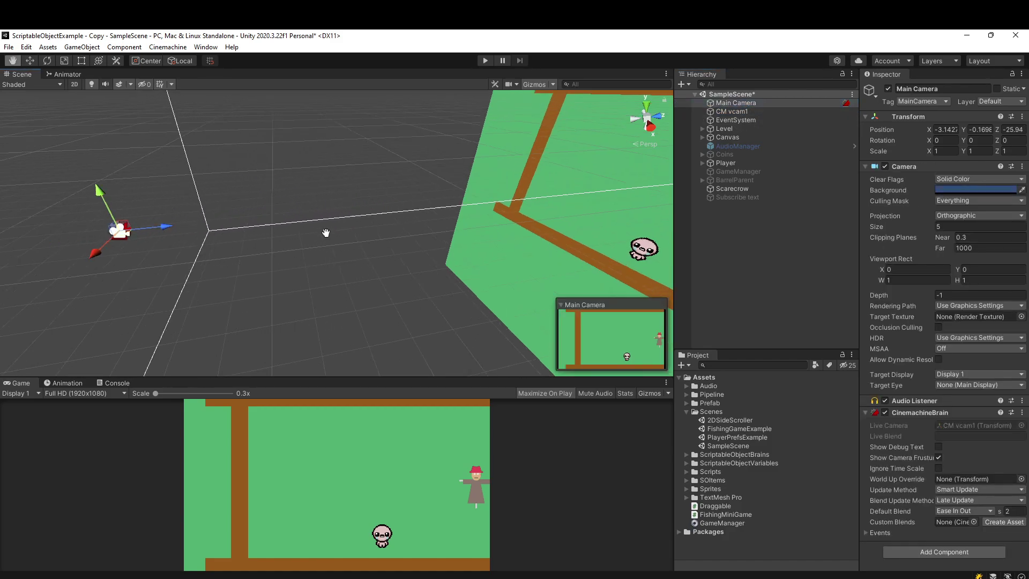
{"action": "scroll", "coordinate": [472, 204], "scroll_direction": "down", "scroll_amount": 3}
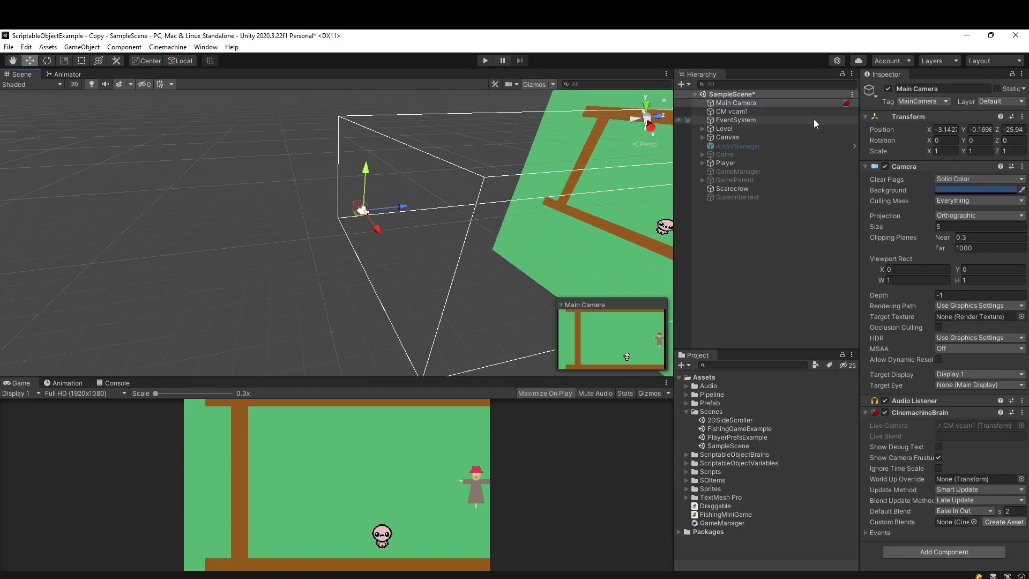
{"action": "left_click", "coordinate": [754, 102]}
{"action": "double_click", "coordinate": [754, 102]}
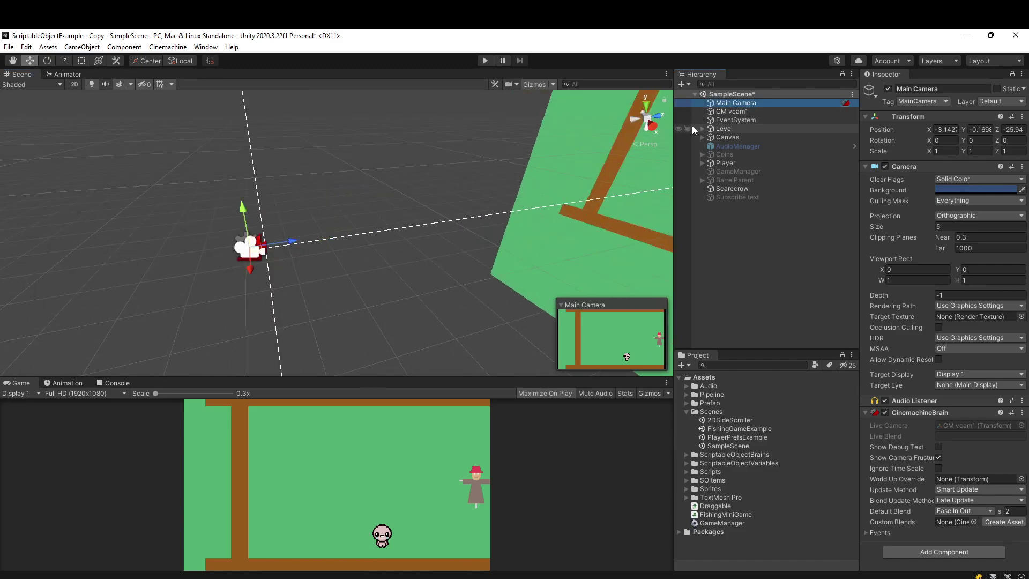
- Examine CM vcam1's virtual camera settings, playtest the scene without a follow target by walking the player around, and stop play mode
{"action": "double_click", "coordinate": [728, 112]}
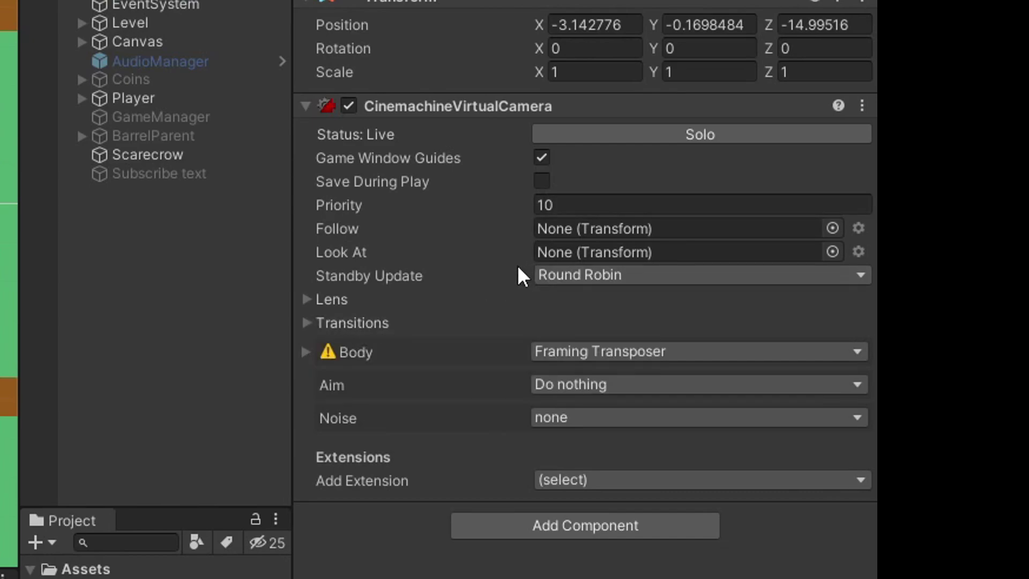
{"action": "mouse_move", "coordinate": [433, 274]}
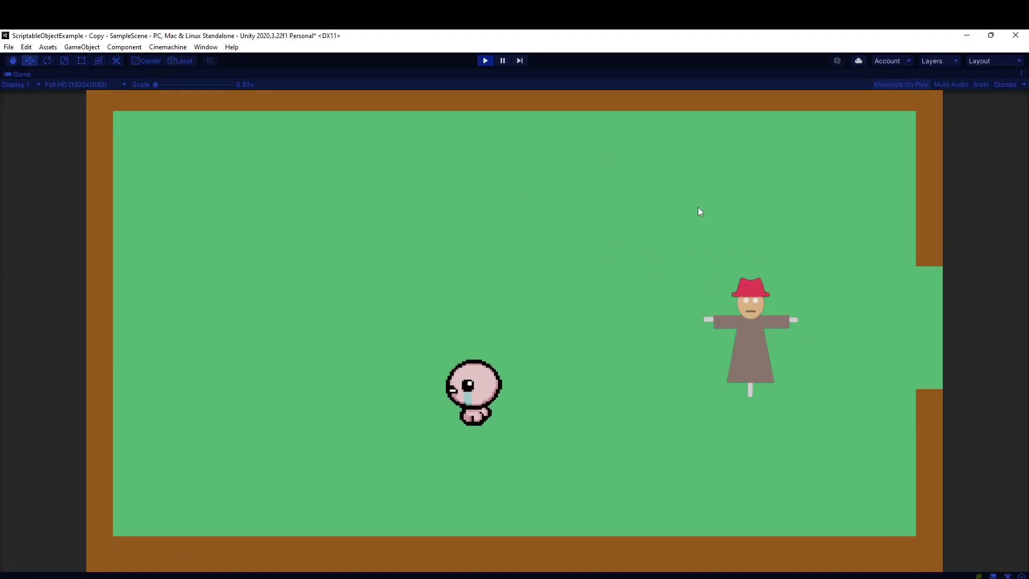
{"action": "key", "text": "w"}
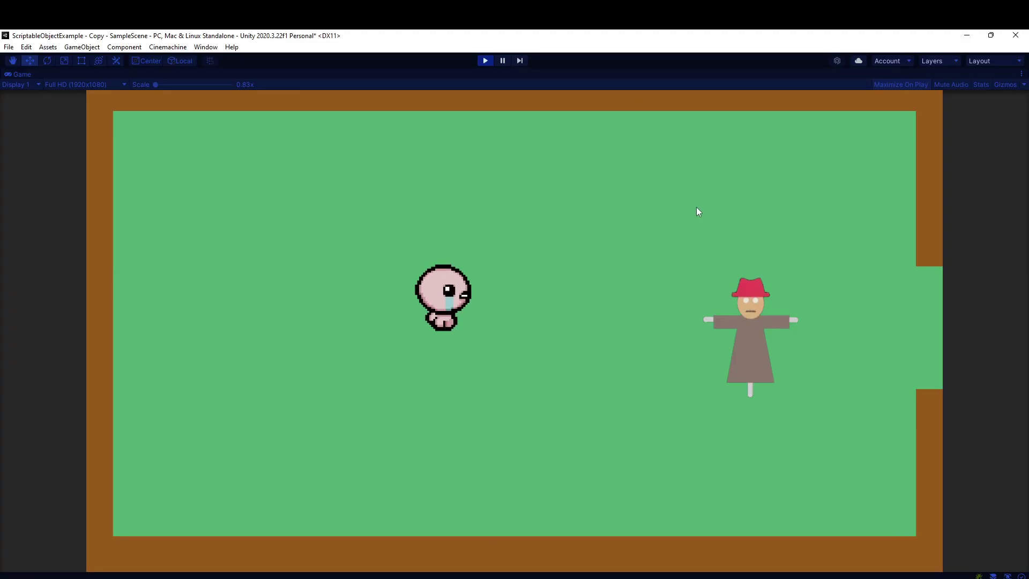
{"action": "key", "text": "d"}
{"action": "key", "text": "s"}
{"action": "key", "text": "a"}
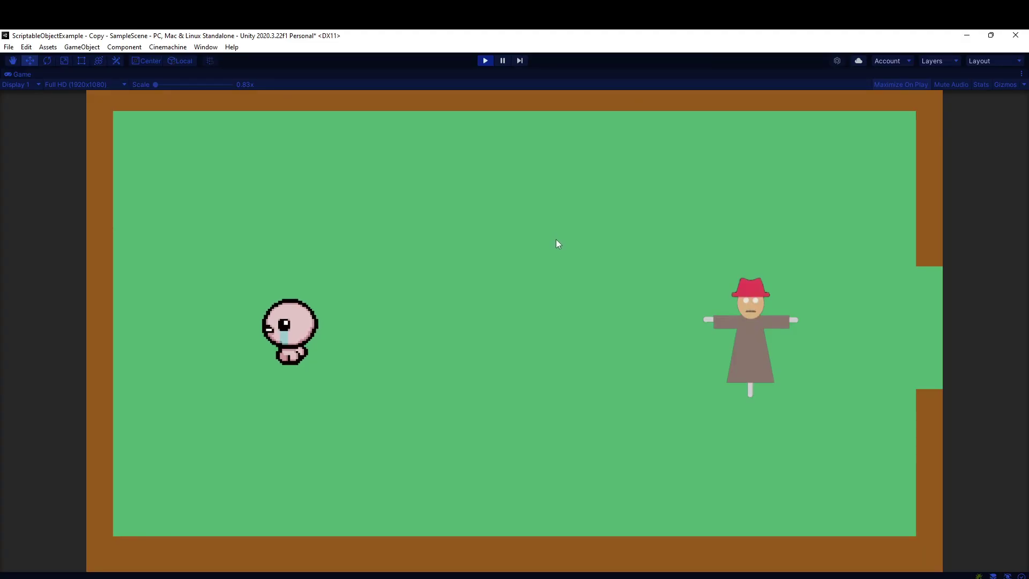
{"action": "key", "text": "s"}
{"action": "key", "text": "d"}
{"action": "key", "text": "w"}
{"action": "left_click", "coordinate": [487, 62]}
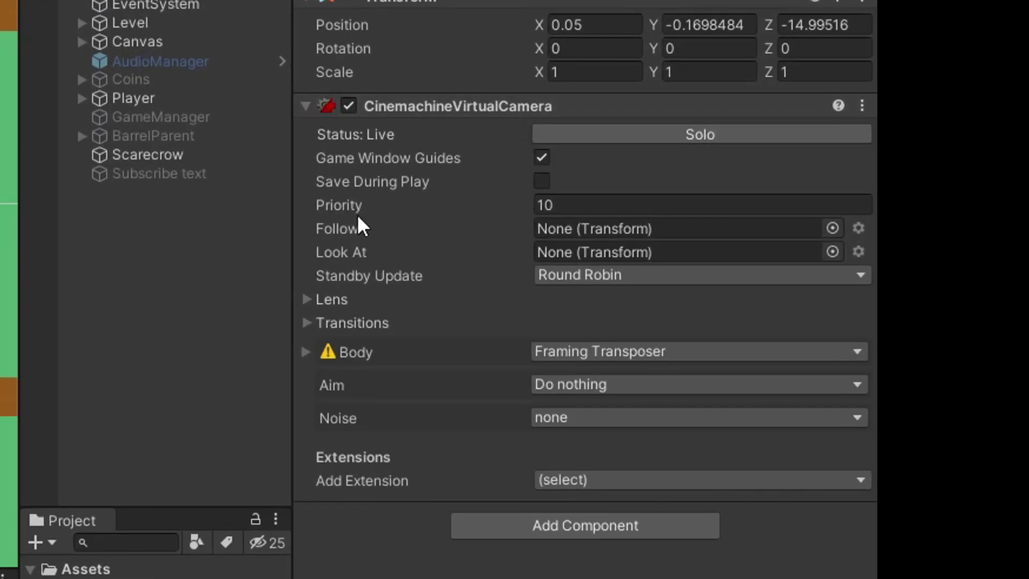
- Assign the Player object as the Follow target of the CM vcam1 virtual camera
{"action": "mouse_move", "coordinate": [356, 229]}
{"action": "mouse_move", "coordinate": [335, 254]}
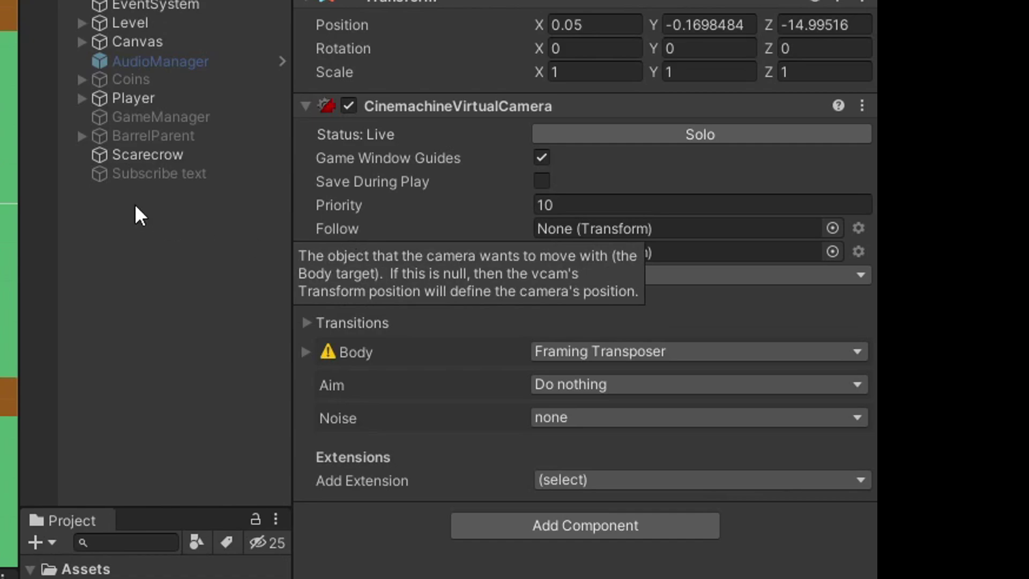
{"action": "left_click_drag", "start_coordinate": [133, 98], "coordinate": [569, 231]}
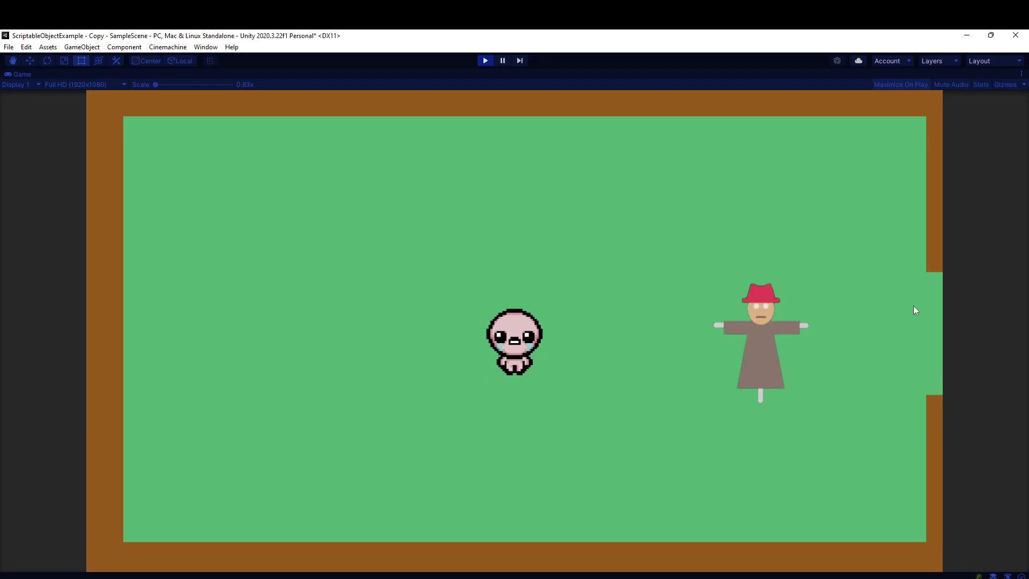
- Playtest the virtual camera following the player by walking around the room in all directions, and stop play mode
{"action": "key", "text": "s"}
{"action": "key", "text": "a"}
{"action": "key", "text": "w"}
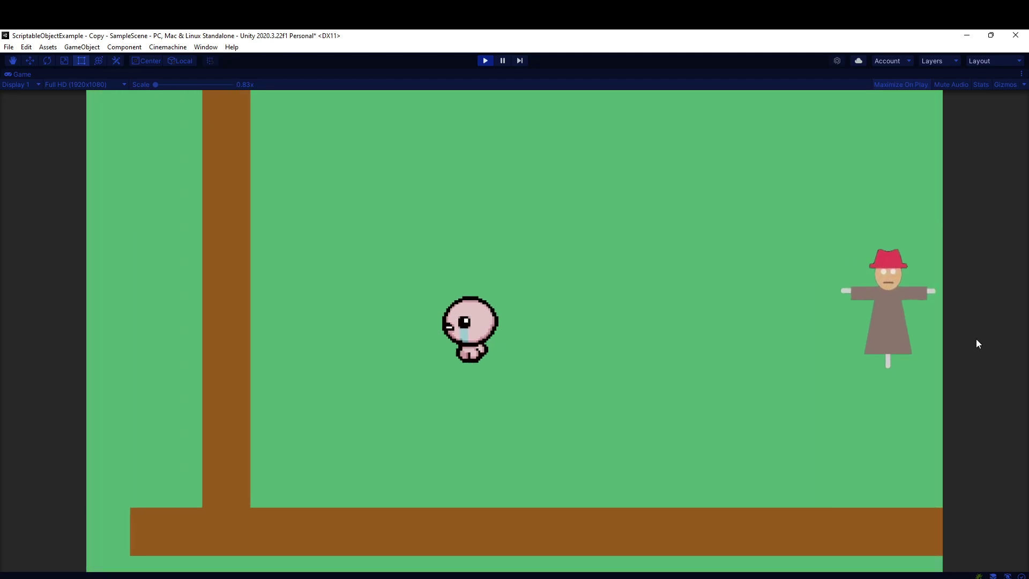
{"action": "key", "text": "d"}
{"action": "key", "text": "a"}
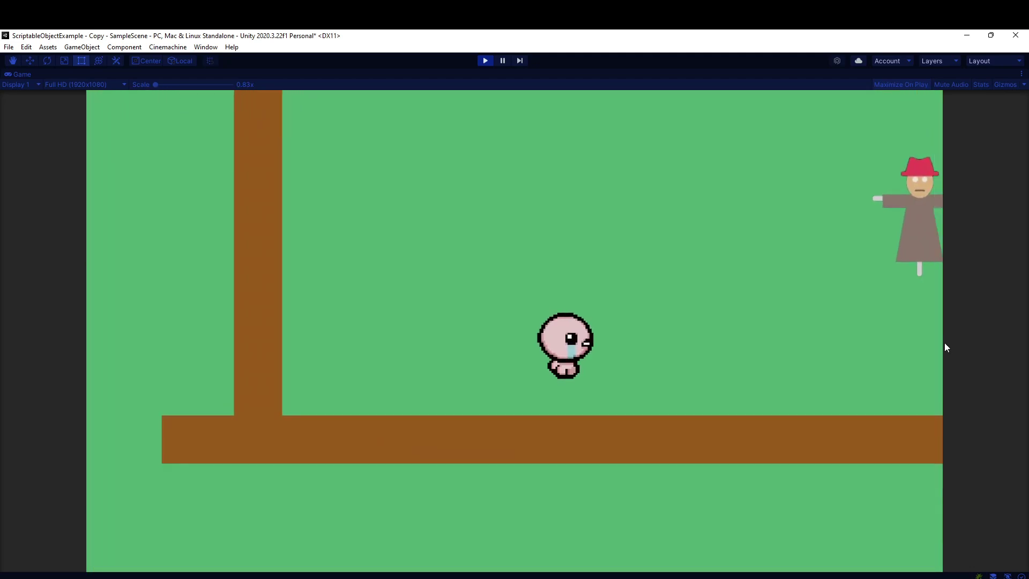
{"action": "key", "text": "w"}
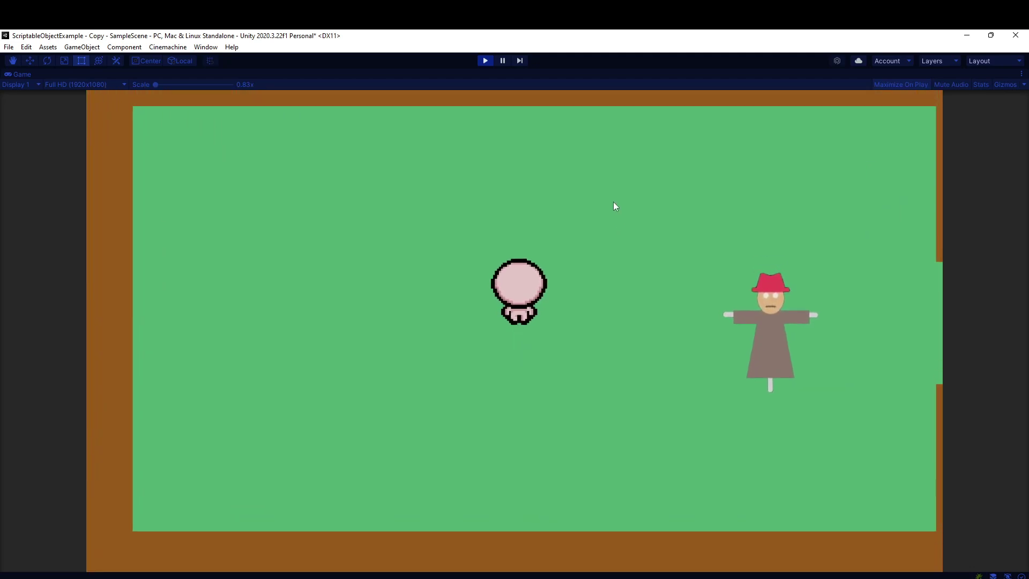
{"action": "key", "text": "d"}
{"action": "key", "text": "a"}
{"action": "key", "text": "s"}
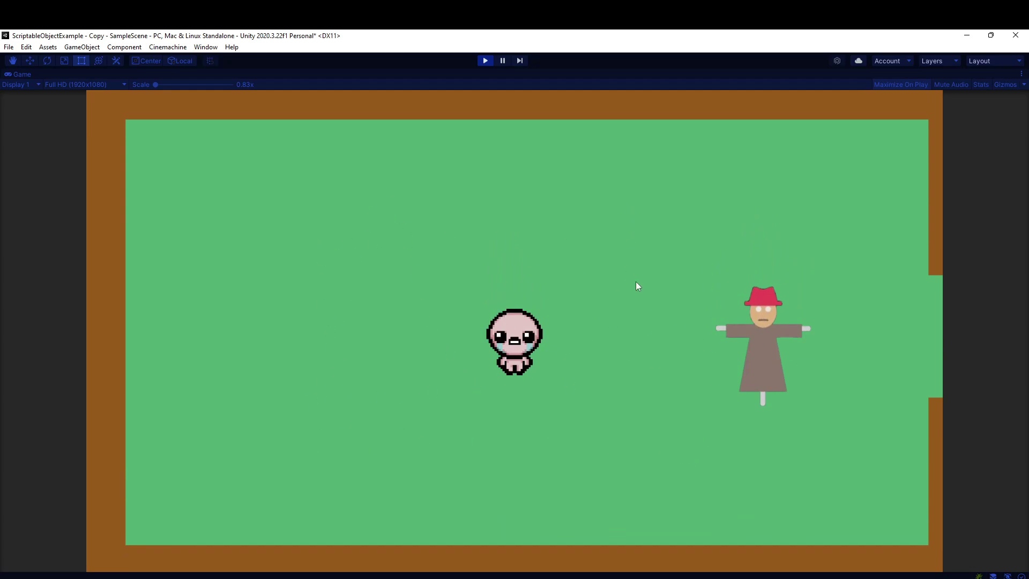
{"action": "key", "text": "w"}
{"action": "key", "text": "s"}
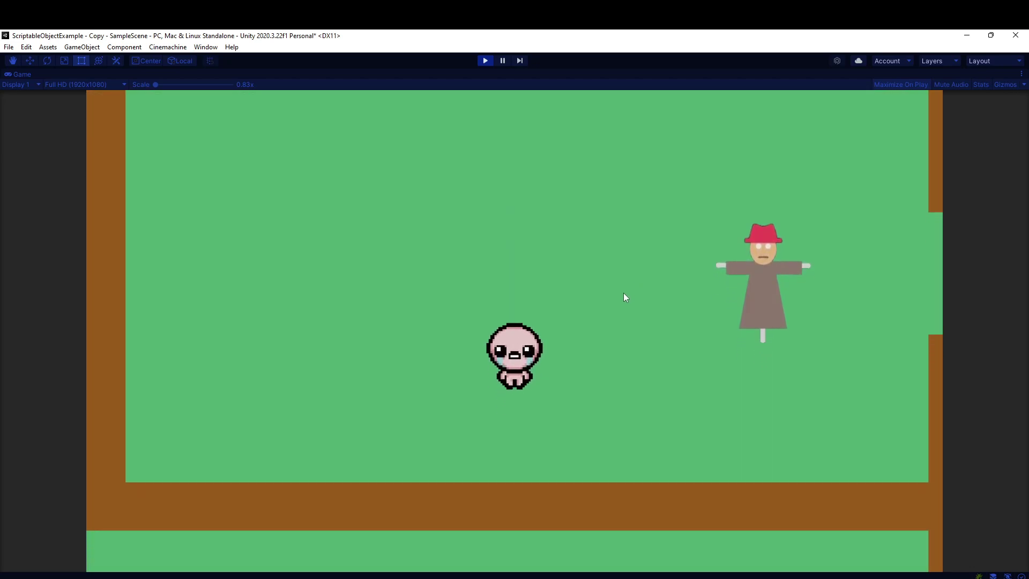
{"action": "key", "text": "w"}
{"action": "key", "text": "s"}
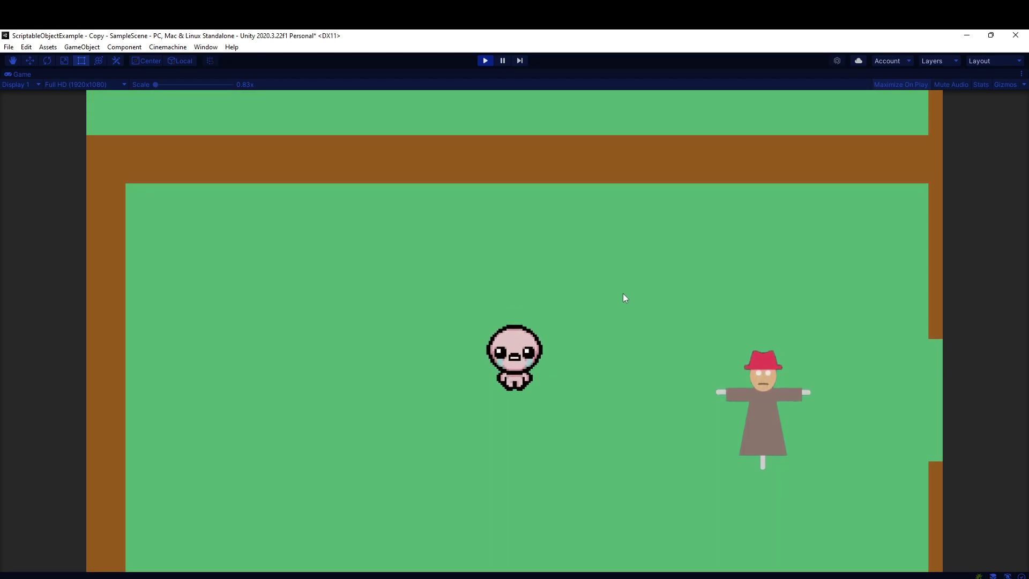
{"action": "key", "text": "w"}
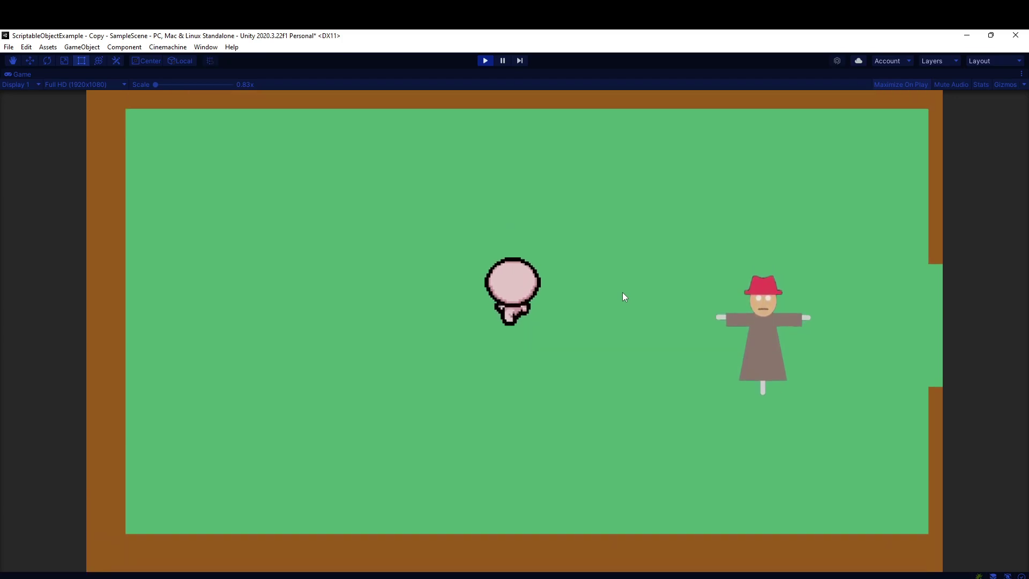
{"action": "key", "text": "s"}
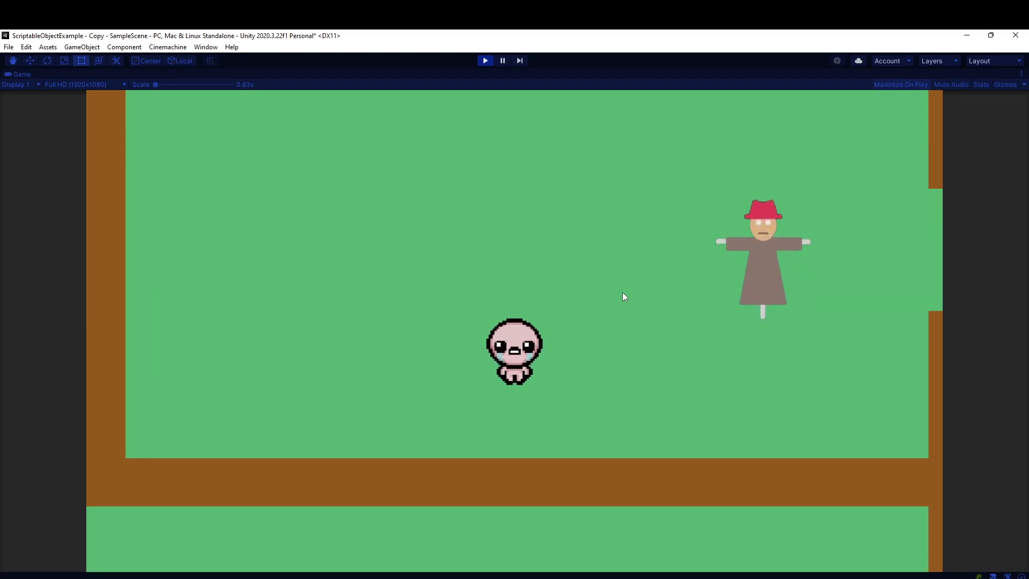
{"action": "key", "text": "w"}
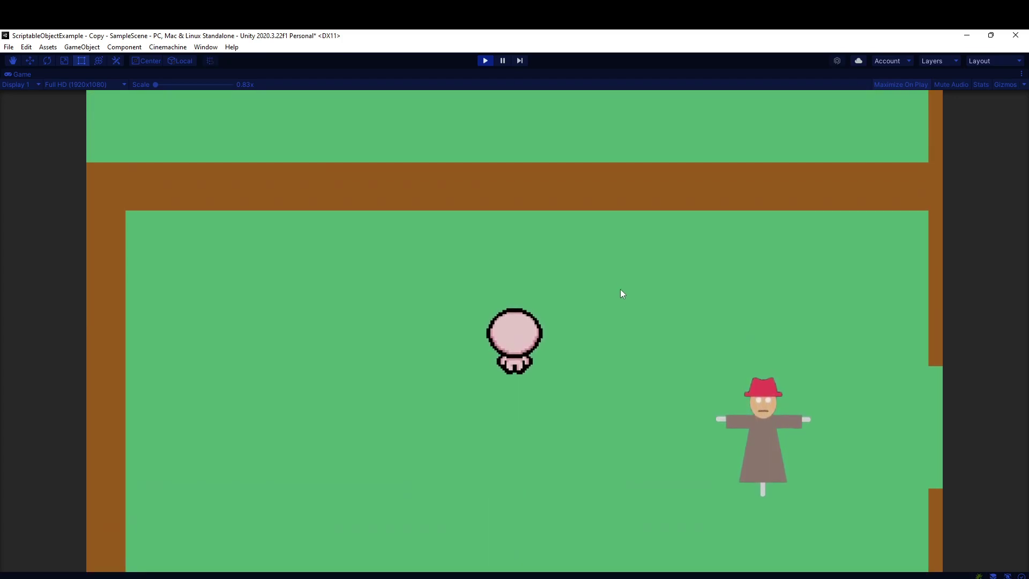
{"action": "key", "text": "ctrl+p"}
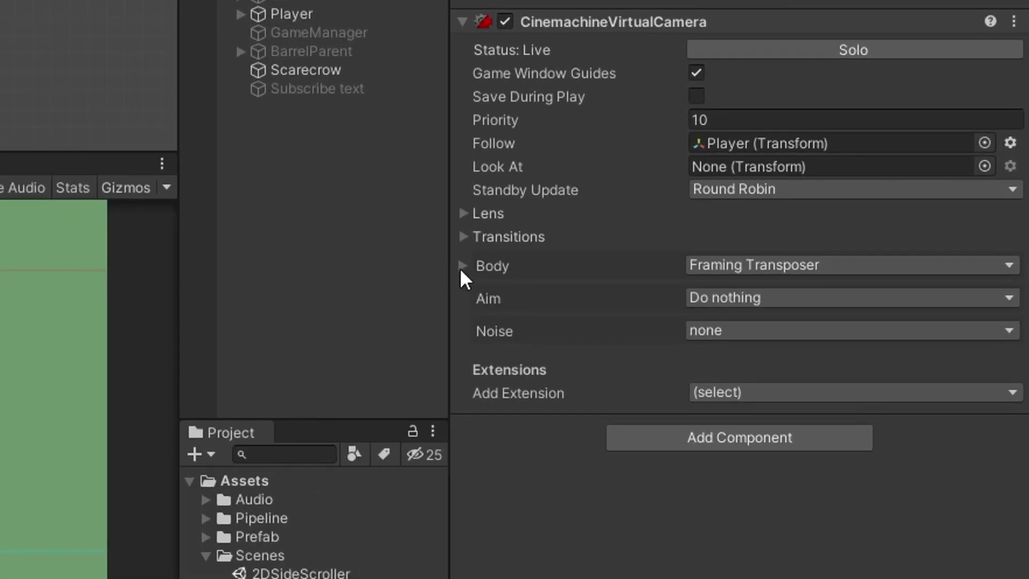
- Expand the virtual camera's Framing Transposer body settings and set both X Damping and Y Damping to 5
{"action": "left_click", "coordinate": [461, 268]}
{"action": "scroll", "coordinate": [502, 270], "scroll_direction": "down", "scroll_amount": 3}
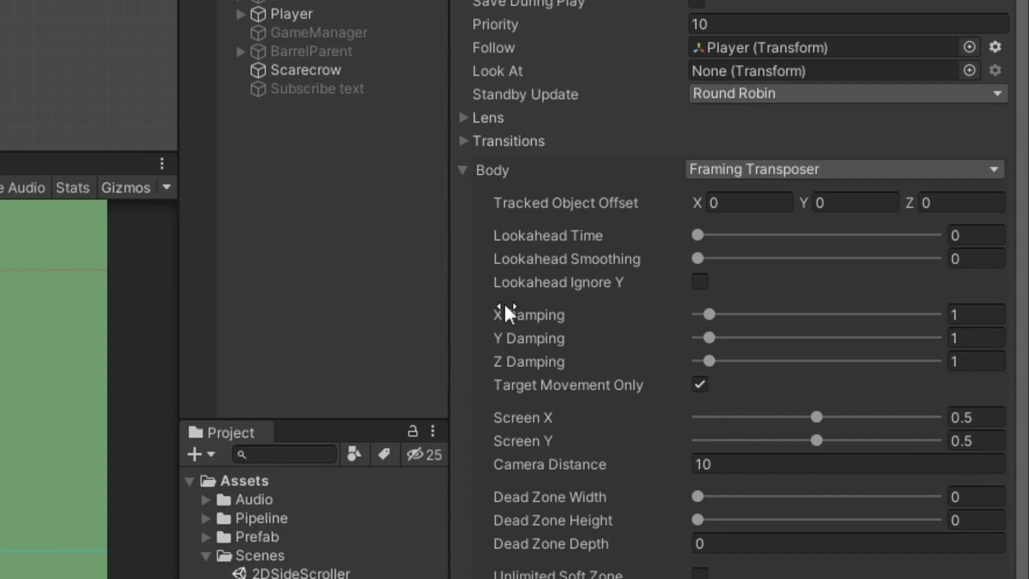
{"action": "left_click", "coordinate": [1000, 314]}
{"action": "type", "text": "5"}
{"action": "left_click", "coordinate": [996, 336]}
{"action": "type", "text": "5"}
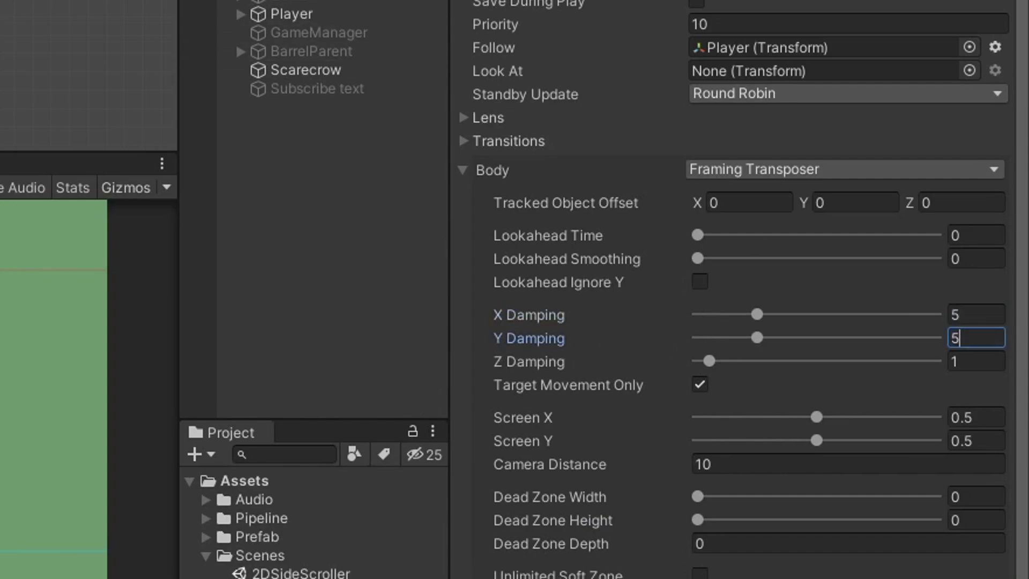
- Playtest the scene with the damping of 5 by walking the player along the room's walls and corners
{"action": "key", "text": "ctrl+p"}
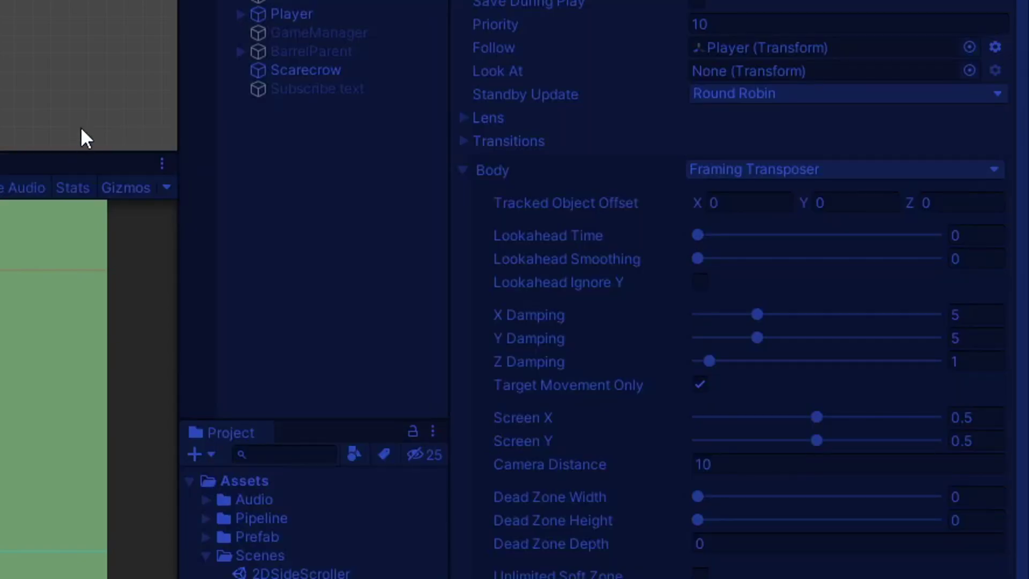
{"action": "key", "text": "w"}
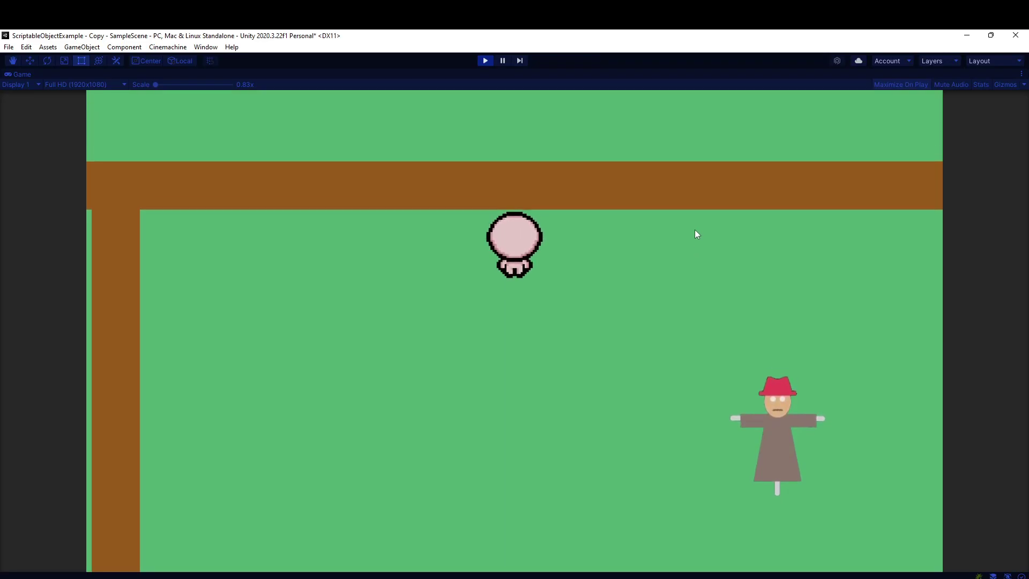
{"action": "key", "text": "a"}
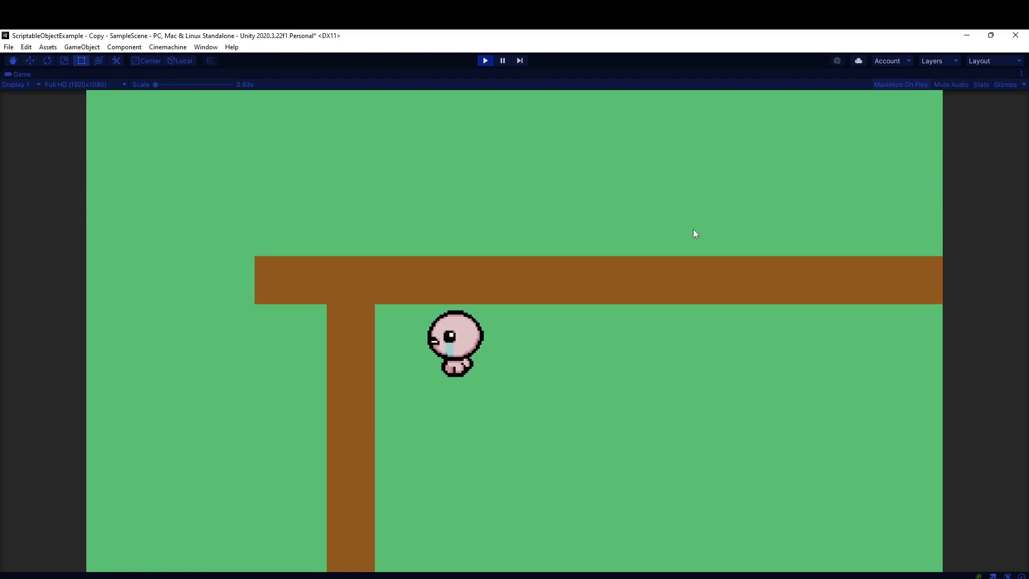
{"action": "key", "text": "s"}
{"action": "key", "text": "w"}
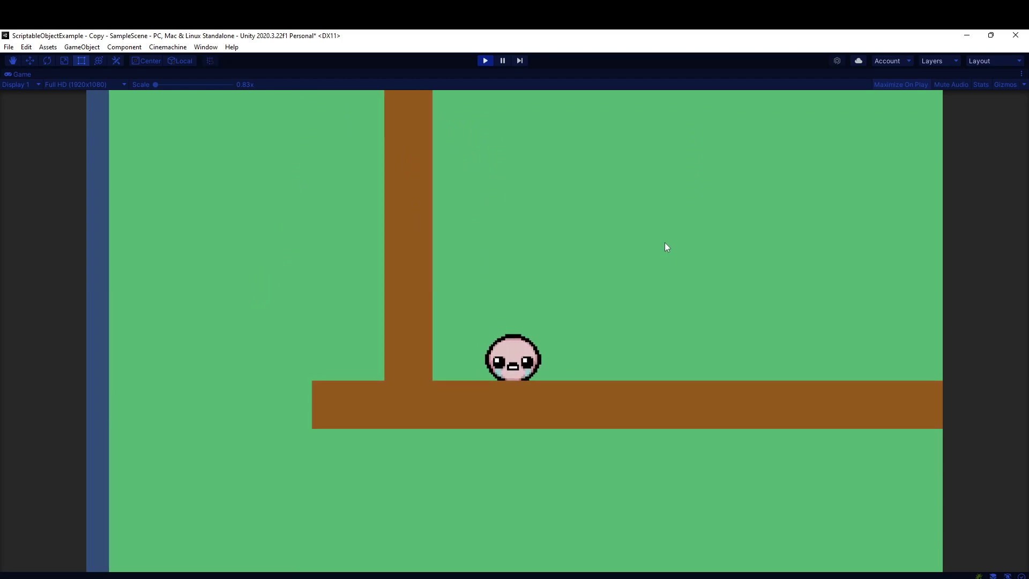
{"action": "key", "text": "d"}
{"action": "key", "text": "w"}
{"action": "key", "text": "w"}
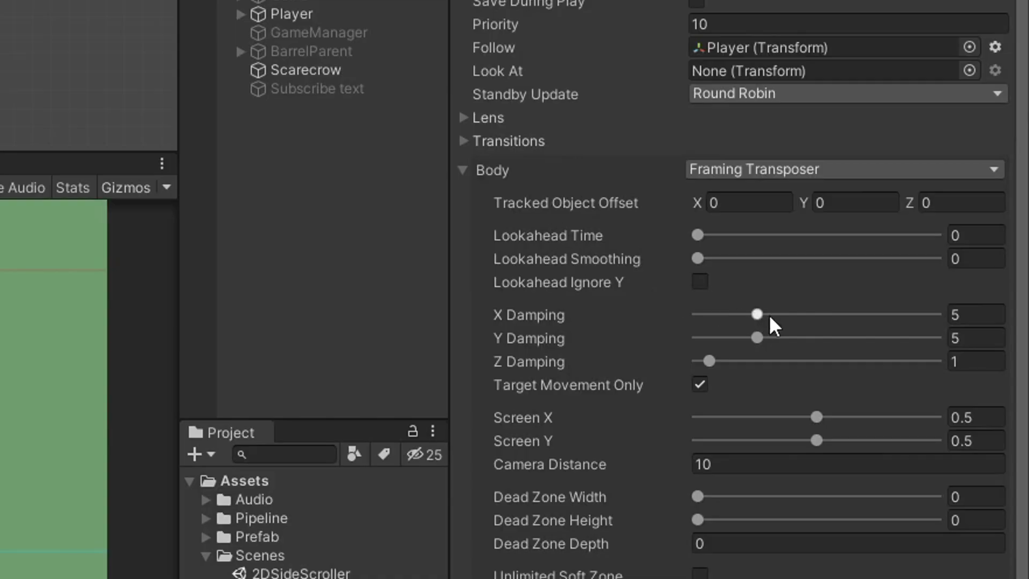
- Set X Damping to 0 and playtest how the camera tracks the player while walking in all directions
{"action": "left_click", "coordinate": [969, 315]}
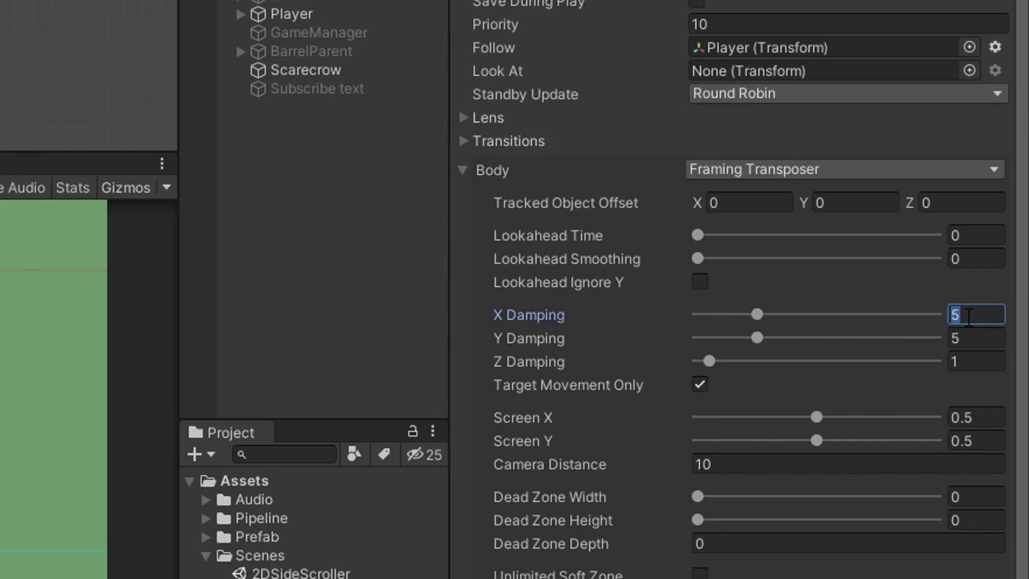
{"action": "type", "text": "0"}
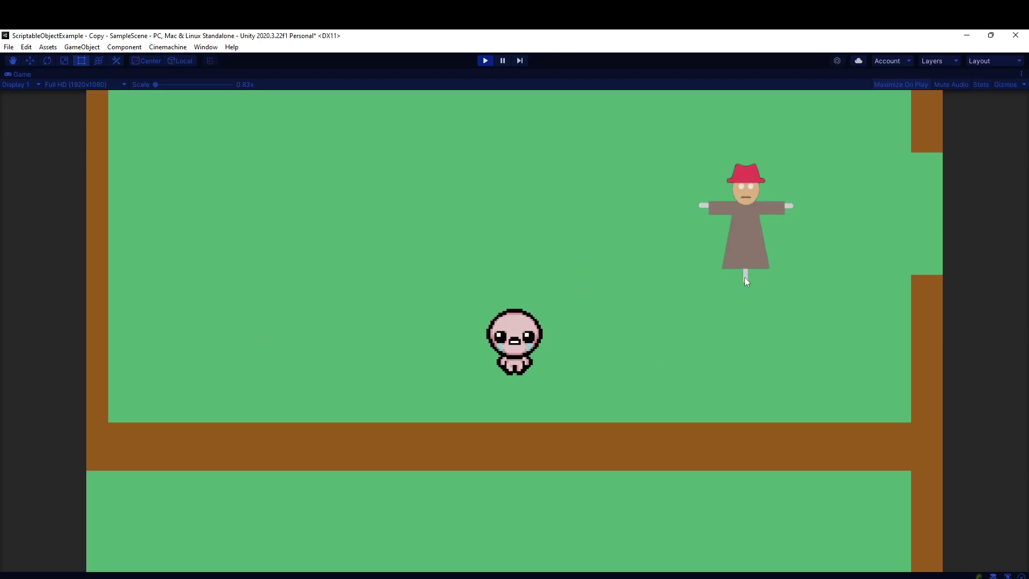
{"action": "key", "text": "w"}
{"action": "key", "text": "s"}
{"action": "key", "text": "a"}
{"action": "key", "text": "w"}
{"action": "key", "text": "d"}
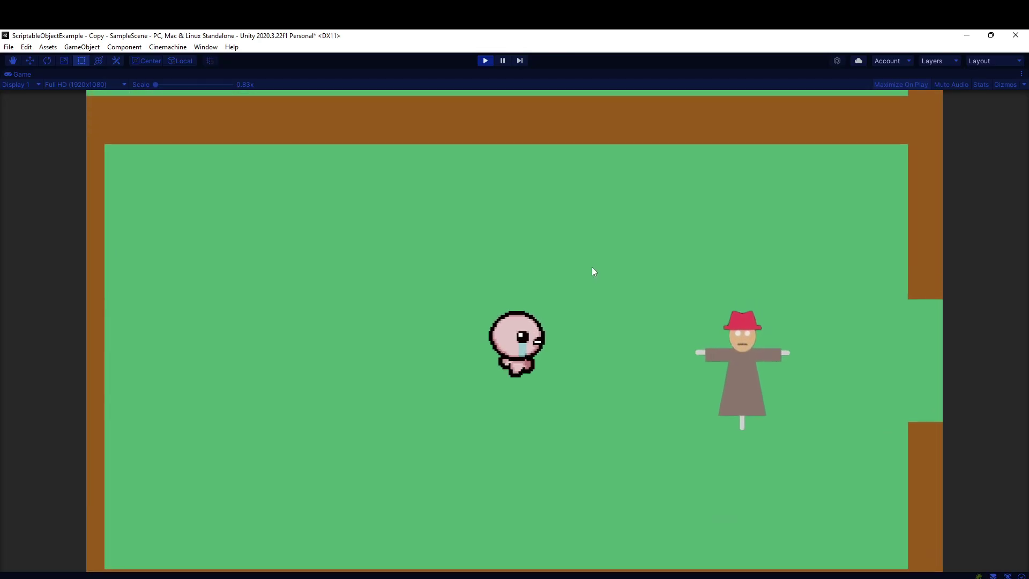
{"action": "key", "text": "w"}
{"action": "key", "text": "a"}
{"action": "key", "text": "s"}
{"action": "key", "text": "d"}
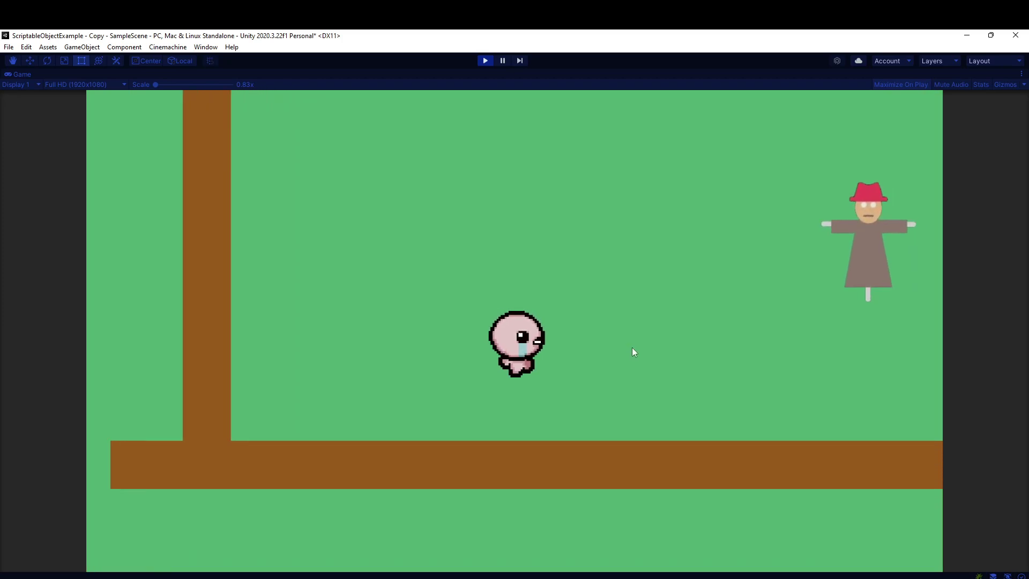
{"action": "key", "text": "w"}
{"action": "key", "text": "a"}
{"action": "key", "text": "s"}
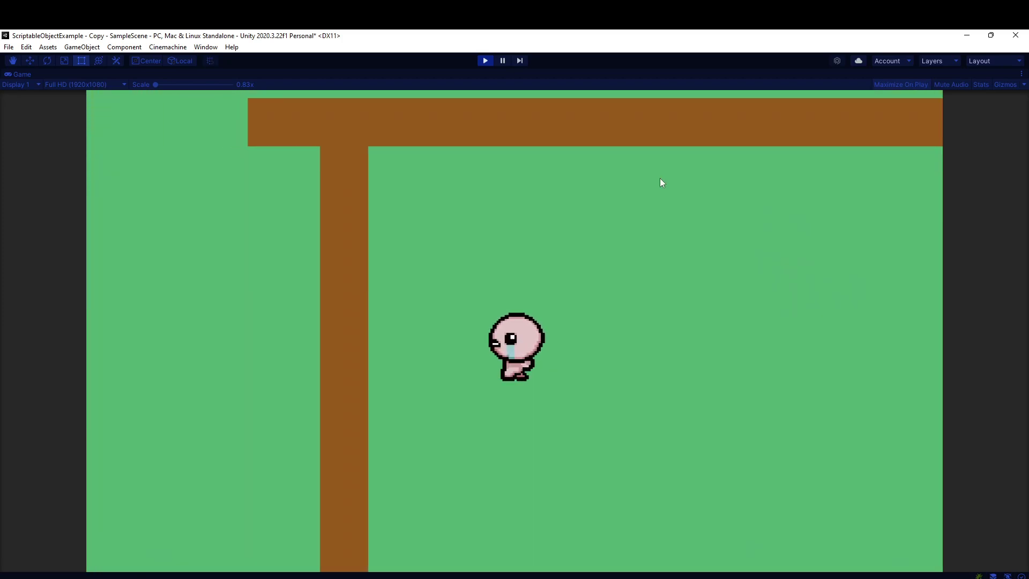
{"action": "key", "text": "w"}
{"action": "key", "text": "d"}
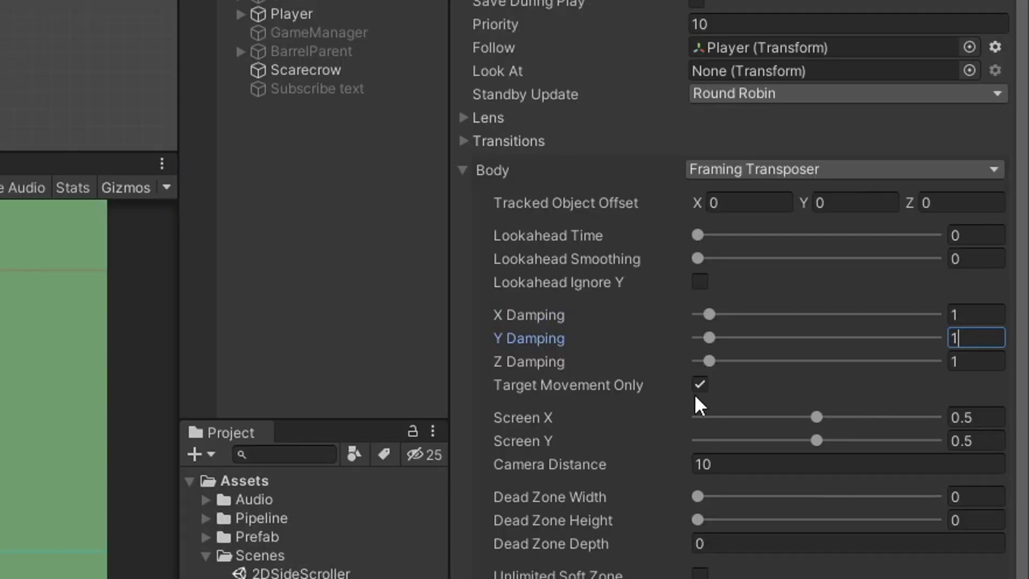
- Check the descriptions of the Dead Zone Width and Height settings and increase the virtual camera's Dead Zone Height
{"action": "mouse_move", "coordinate": [626, 510]}
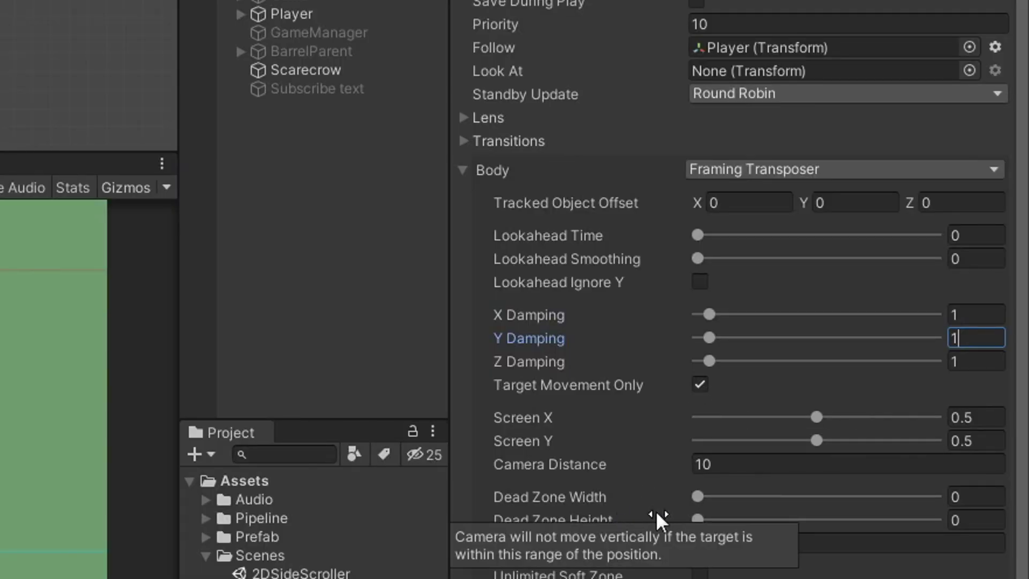
{"action": "mouse_move", "coordinate": [592, 498]}
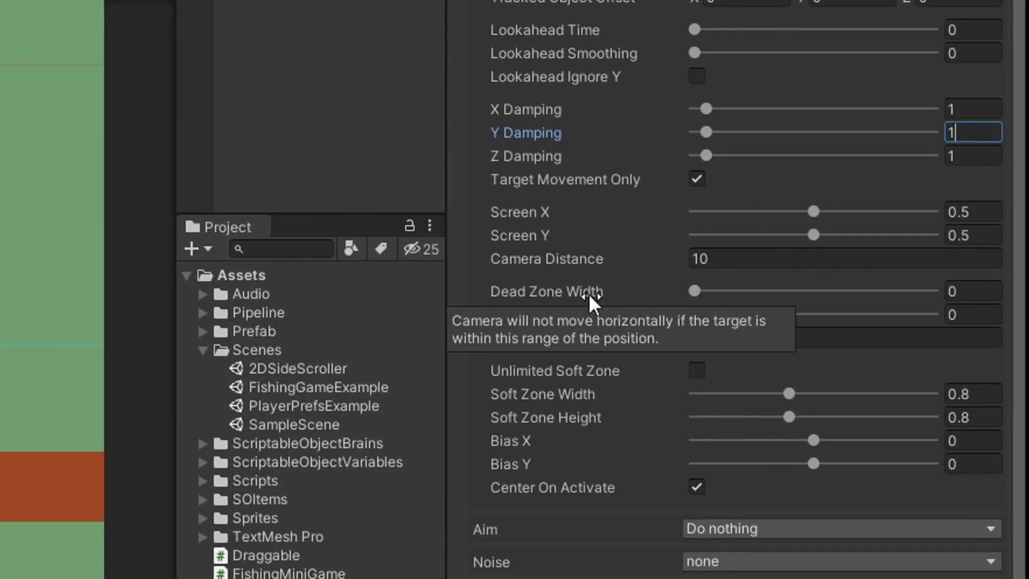
{"action": "mouse_move", "coordinate": [604, 312]}
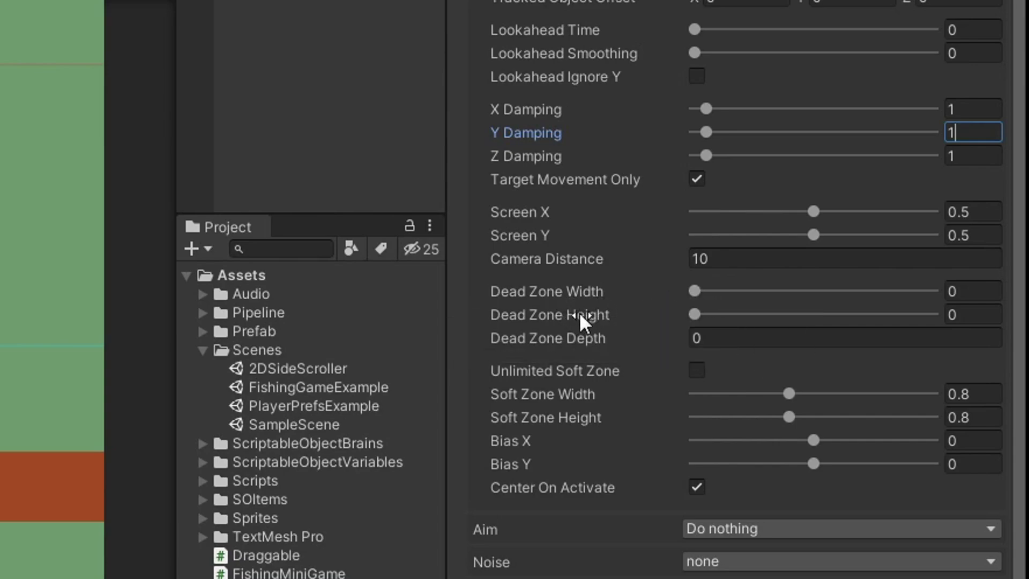
{"action": "left_click_drag", "start_coordinate": [714, 315], "coordinate": [774, 316]}
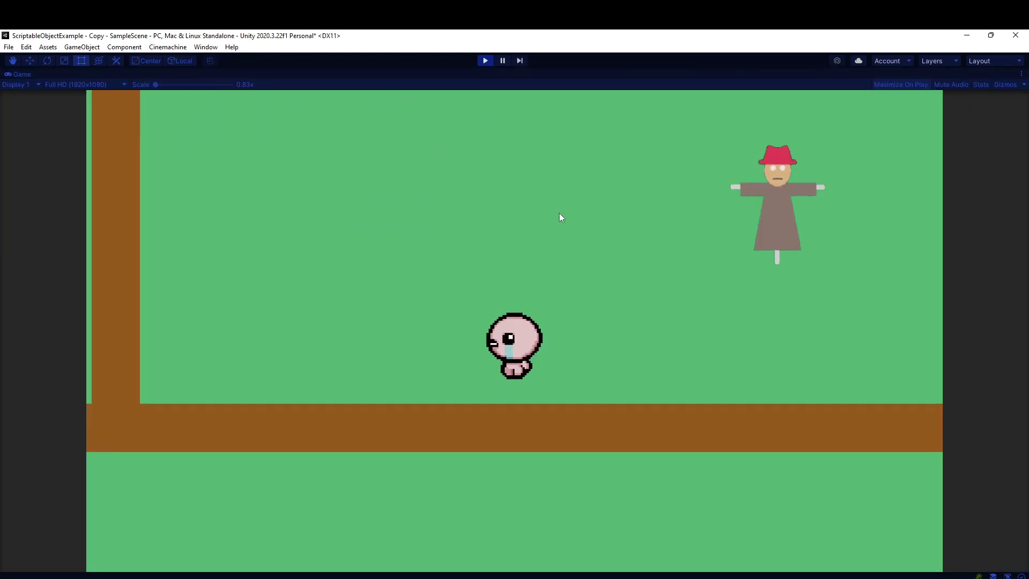
- Playtest the dead zone by walking the player in short moves around the centre of the view
{"action": "key", "text": "w"}
{"action": "key", "text": "a"}
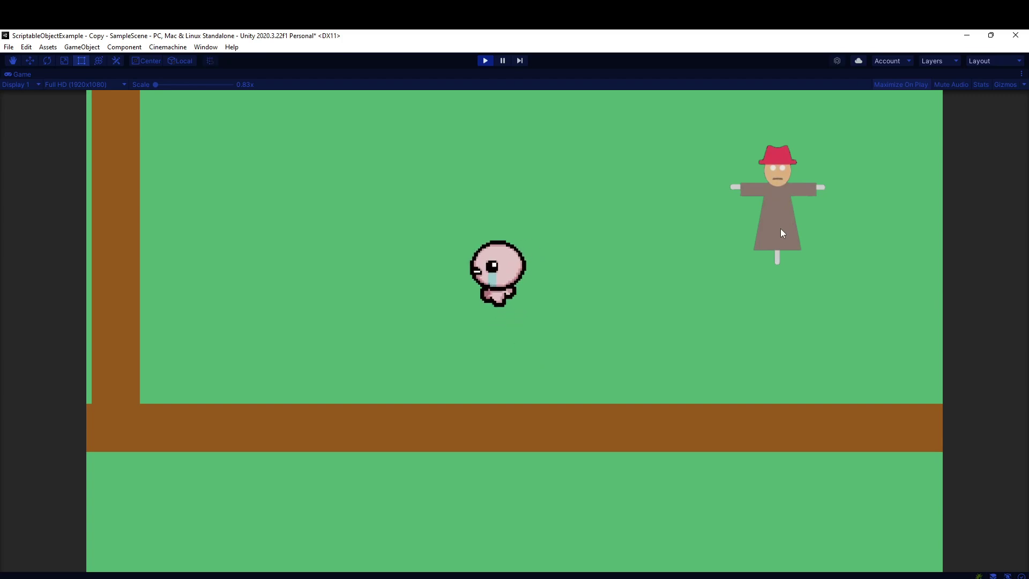
{"action": "key", "text": "s"}
{"action": "key", "text": "d"}
{"action": "key", "text": "w"}
{"action": "key", "text": "a"}
{"action": "key", "text": "w"}
{"action": "key", "text": "d"}
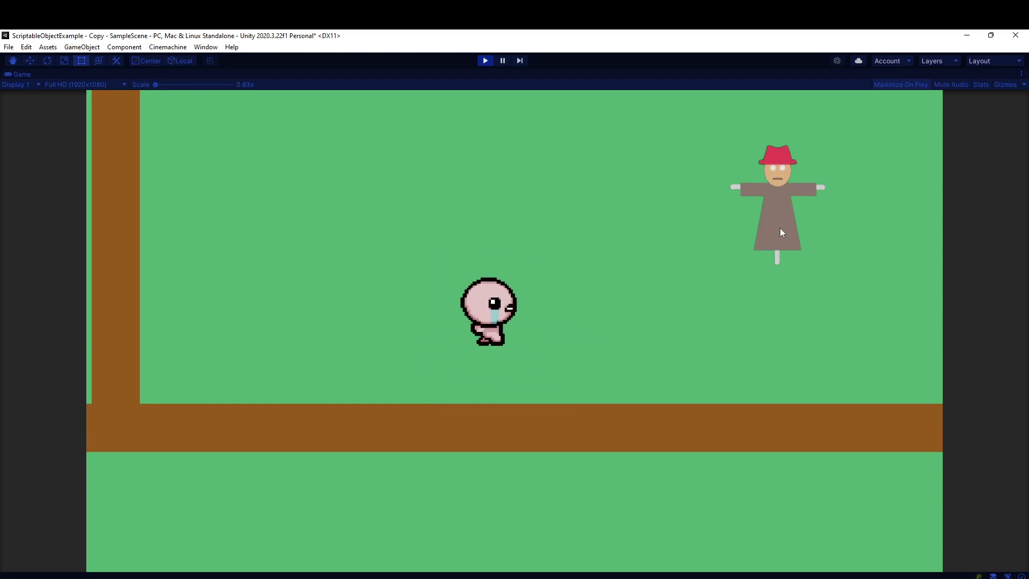
{"action": "key", "text": "a"}
{"action": "key", "text": "s"}
- Walk the player beyond the dead zone toward the room's walls and corners, return to the middle, and stop the playtest
{"action": "key", "text": "w"}
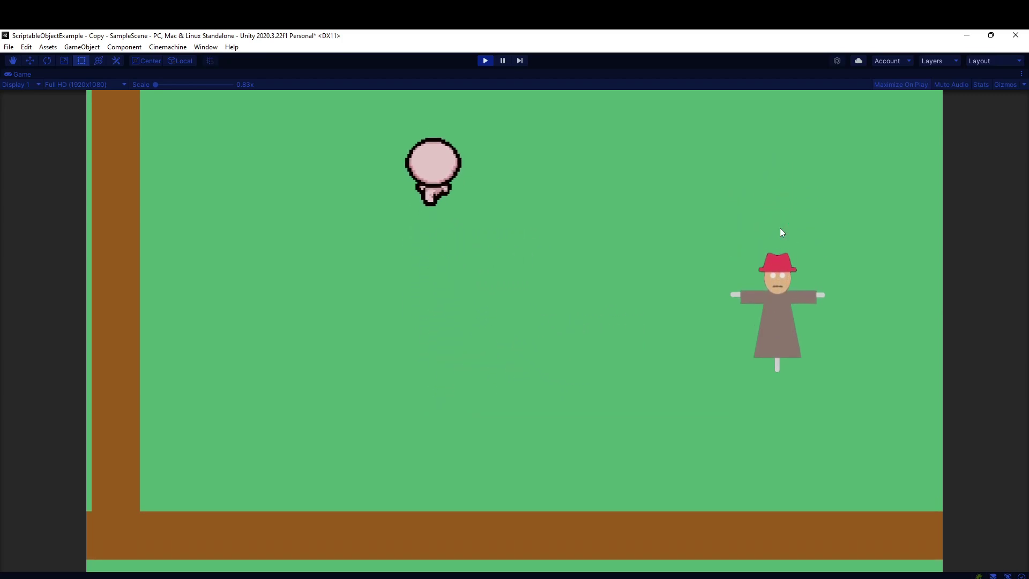
{"action": "key", "text": "s"}
{"action": "key", "text": "a"}
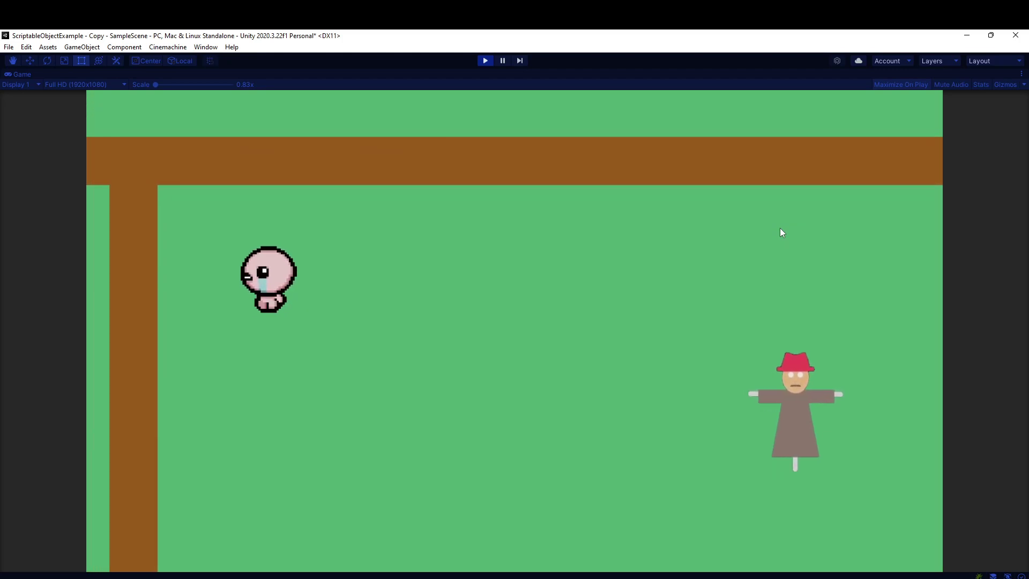
{"action": "key", "text": "s"}
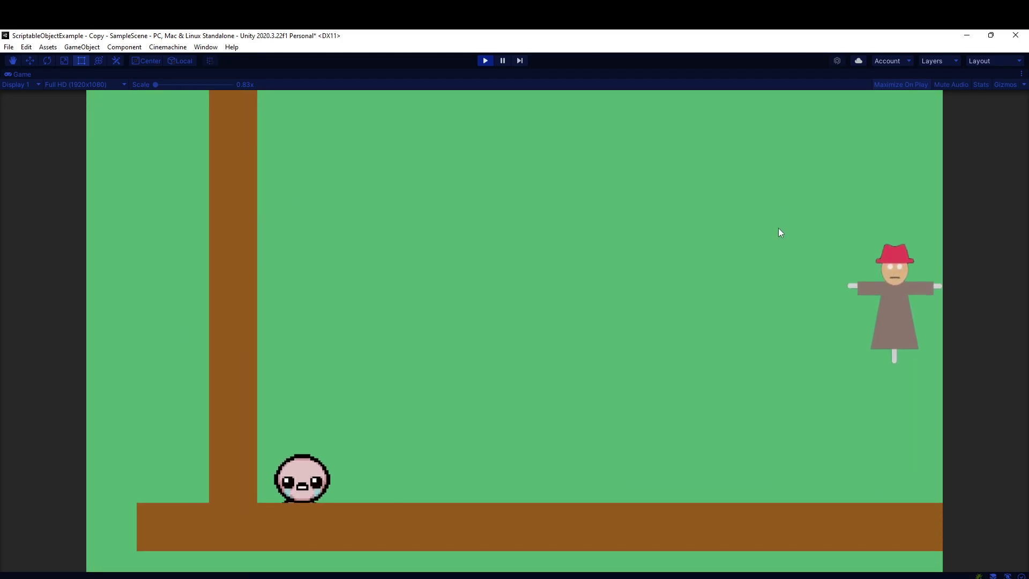
{"action": "key", "text": "d"}
{"action": "key", "text": "w"}
{"action": "key", "text": "d"}
{"action": "key", "text": "s"}
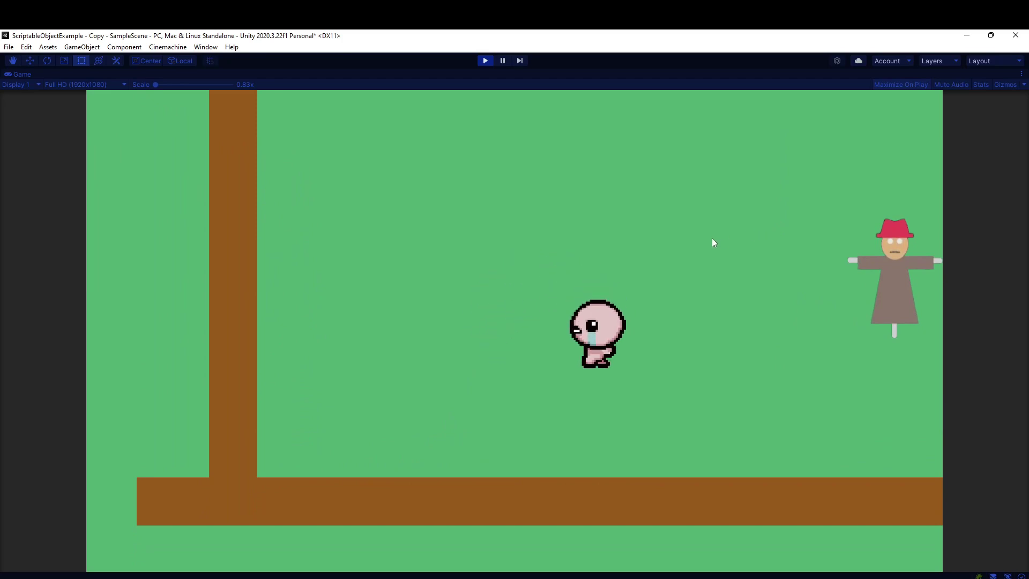
{"action": "key", "text": "a"}
{"action": "key", "text": "d"}
{"action": "key", "text": "w"}
{"action": "key", "text": "d"}
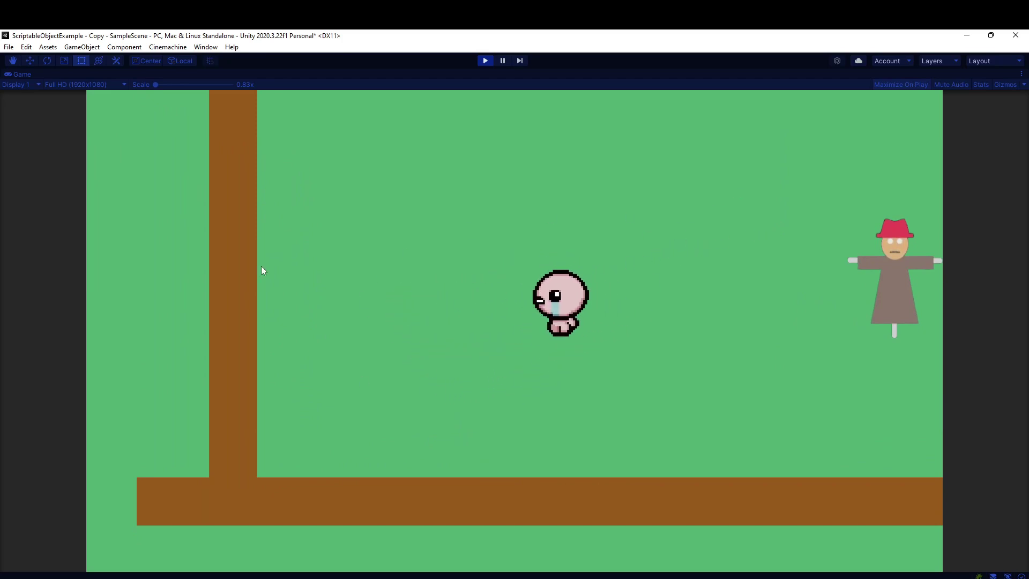
{"action": "key", "text": "a"}
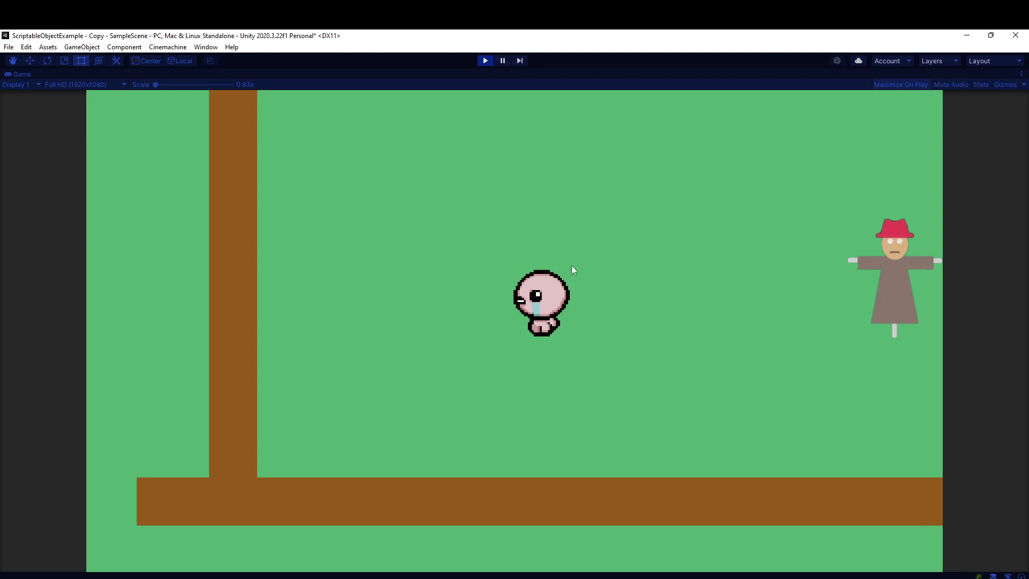
{"action": "left_click", "coordinate": [486, 61]}
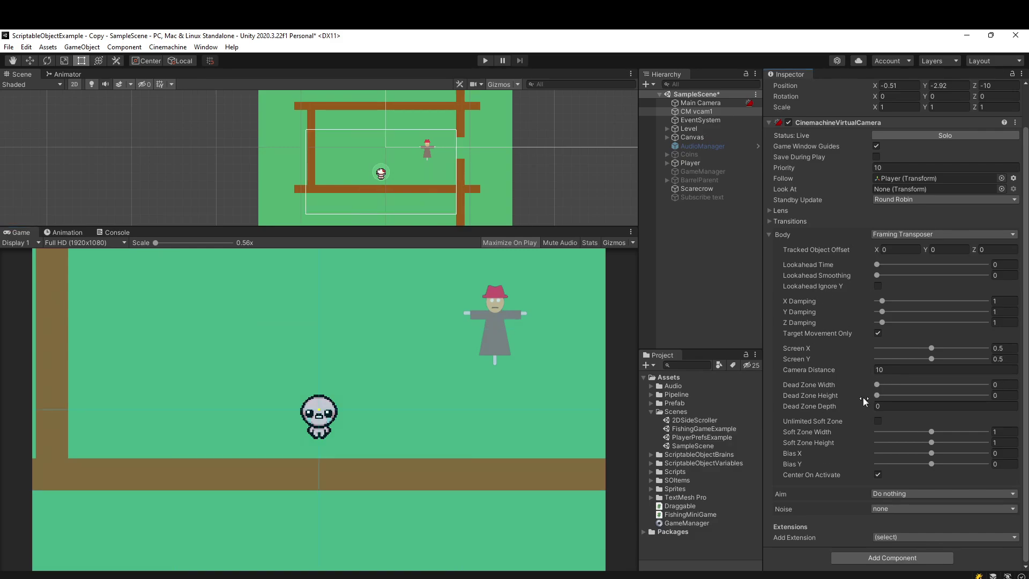
- Collapse the virtual camera's Body settings and set its Noise to Basic Multi Channel Perlin with the 6D Shake noise profile
{"action": "left_click", "coordinate": [769, 236]}
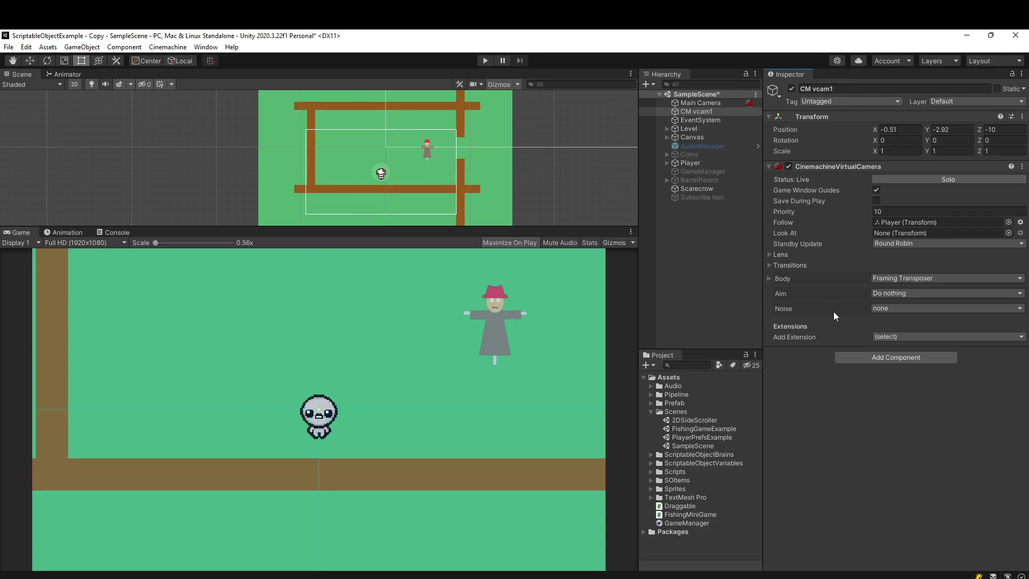
{"action": "left_click", "coordinate": [864, 307]}
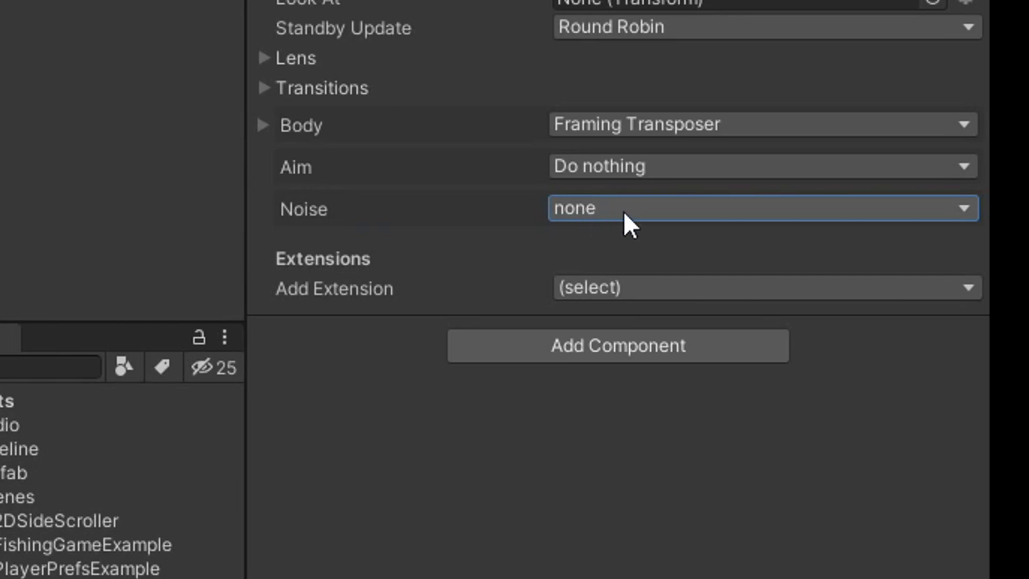
{"action": "left_click", "coordinate": [622, 209]}
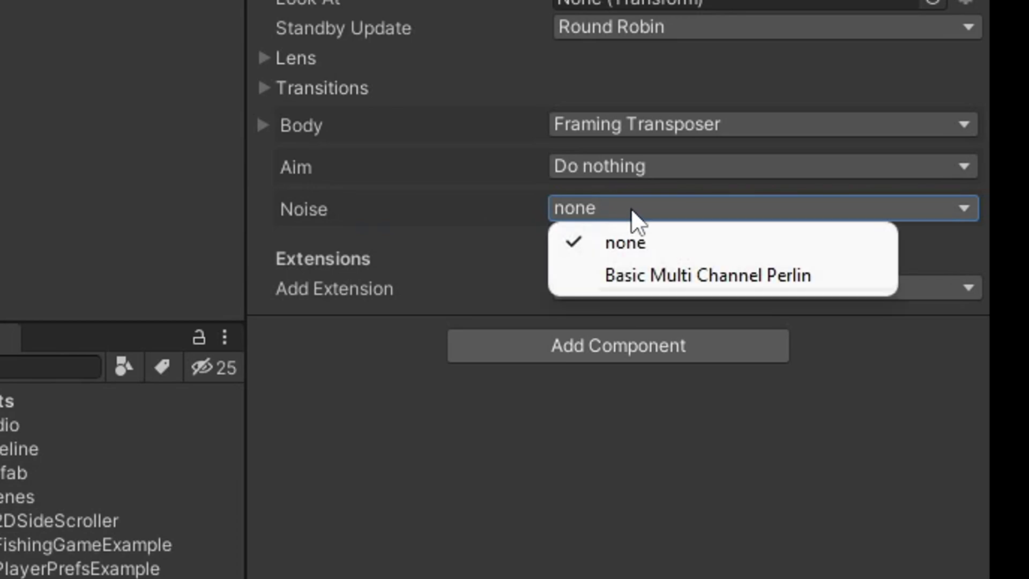
{"action": "left_click", "coordinate": [649, 275]}
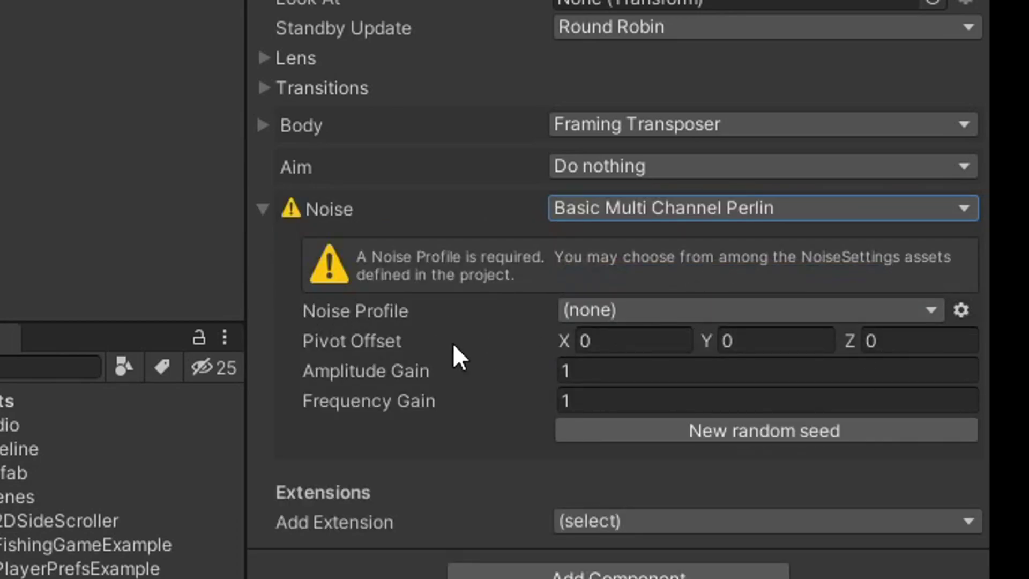
{"action": "left_click", "coordinate": [572, 311]}
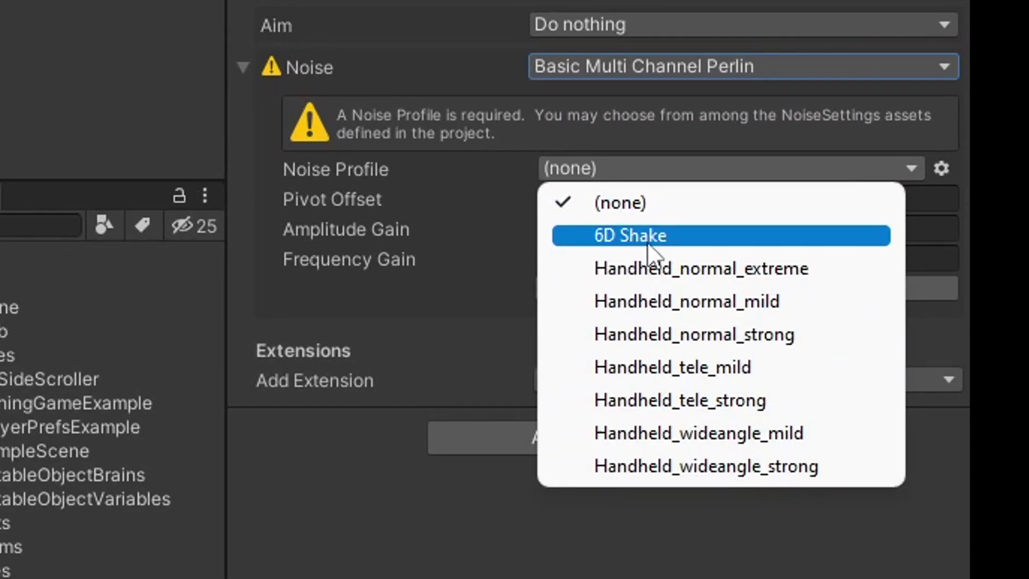
{"action": "left_click", "coordinate": [633, 236]}
- Playtest the 6D Shake camera noise while walking the player around, and stop the playtest
{"action": "key", "text": "ctrl+p"}
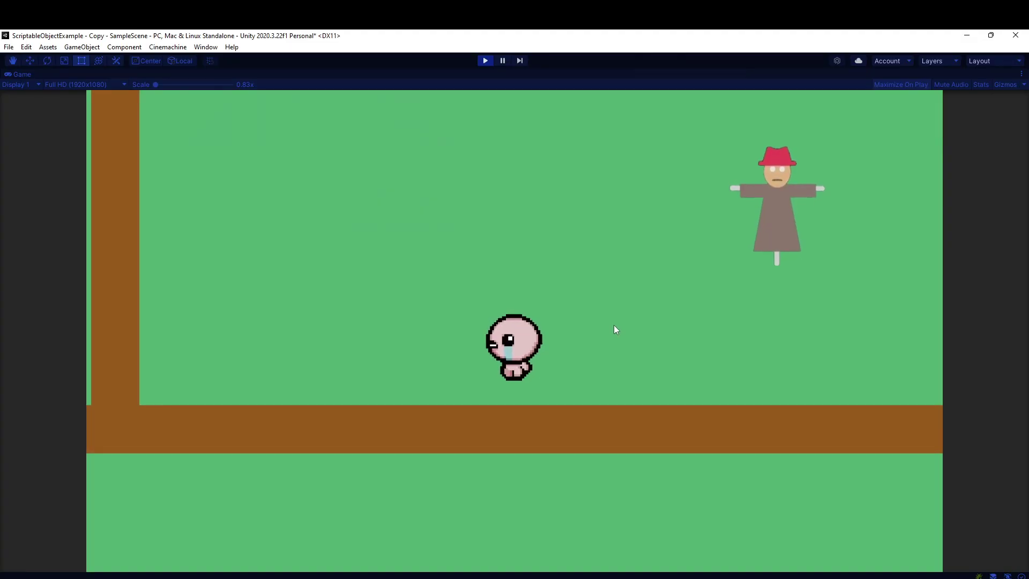
{"action": "key", "text": "w"}
{"action": "key", "text": "d"}
{"action": "key", "text": "a"}
{"action": "key", "text": "a"}
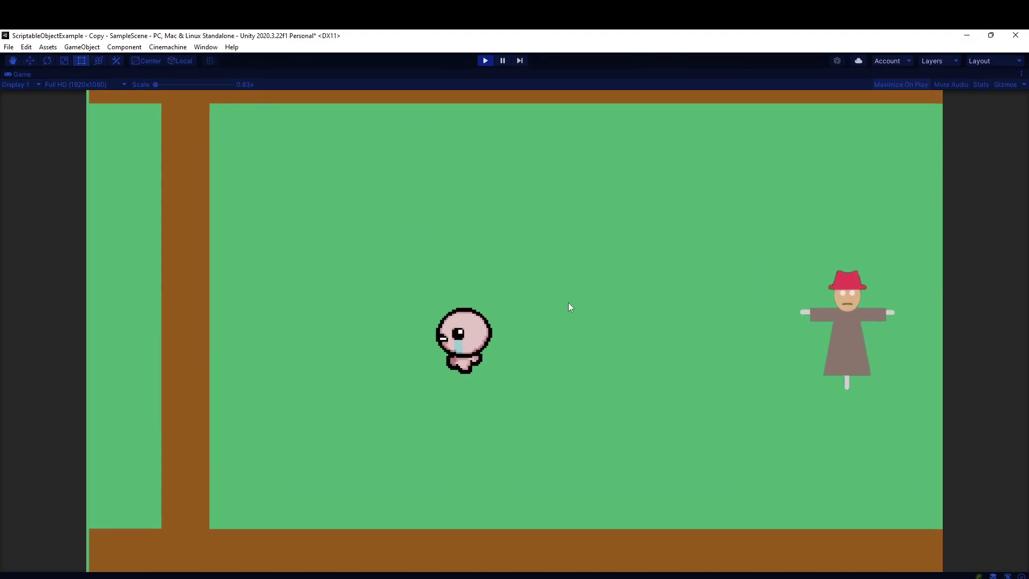
{"action": "key", "text": "d"}
{"action": "left_click", "coordinate": [485, 60]}
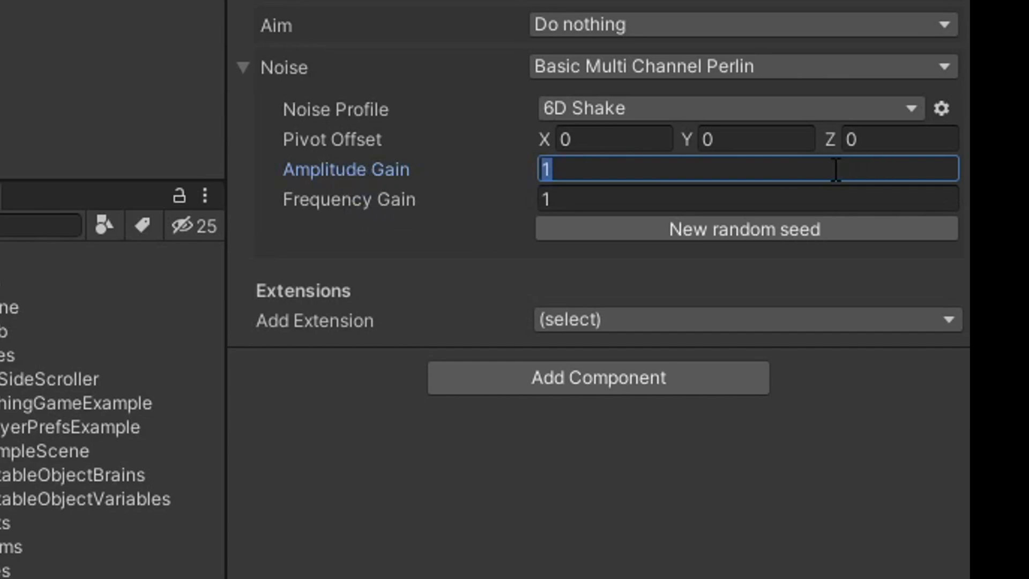
- Set the noise's Amplitude Gain and Frequency Gain to 5 and playtest the stronger camera shake
{"action": "type", "text": "5"}
{"action": "left_click", "coordinate": [601, 197]}
{"action": "type", "text": "5"}
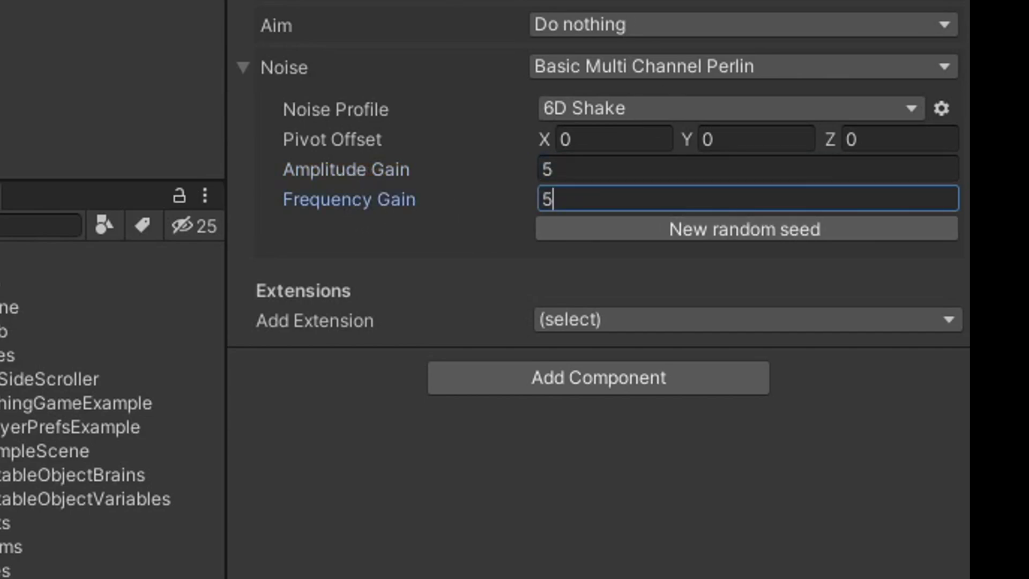
{"action": "left_click", "coordinate": [486, 60]}
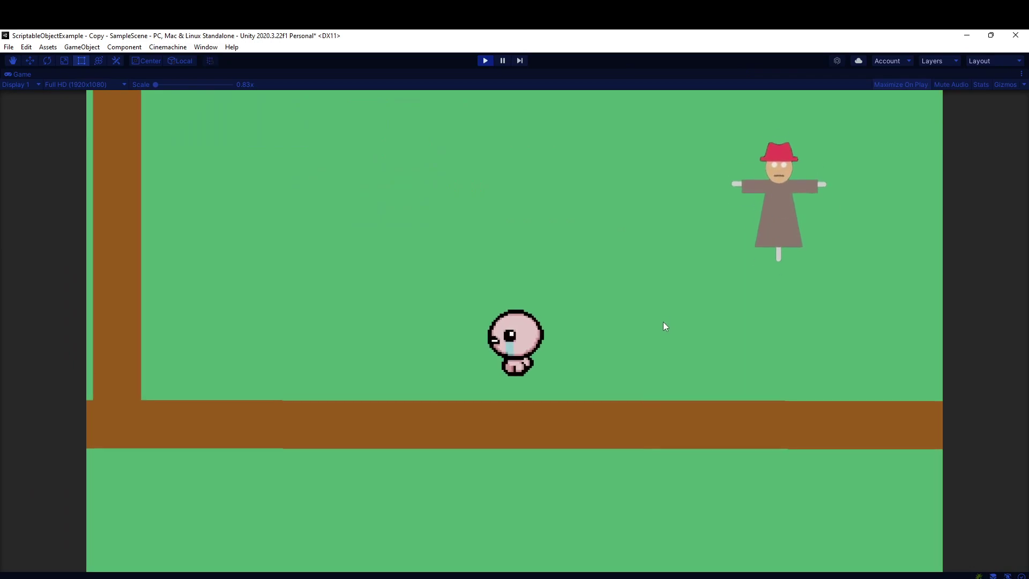
{"action": "key", "text": "w"}
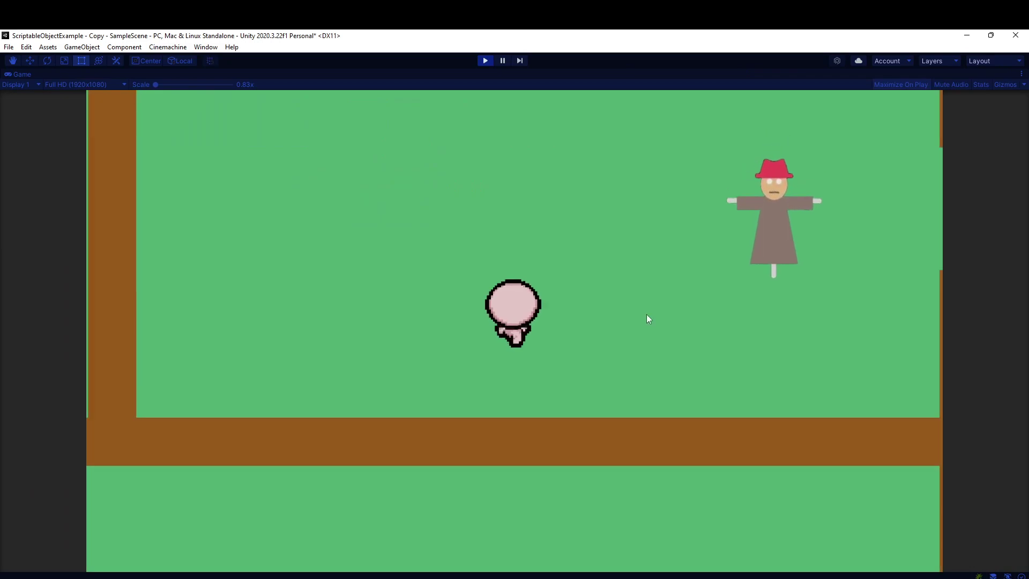
{"action": "key", "text": "d"}
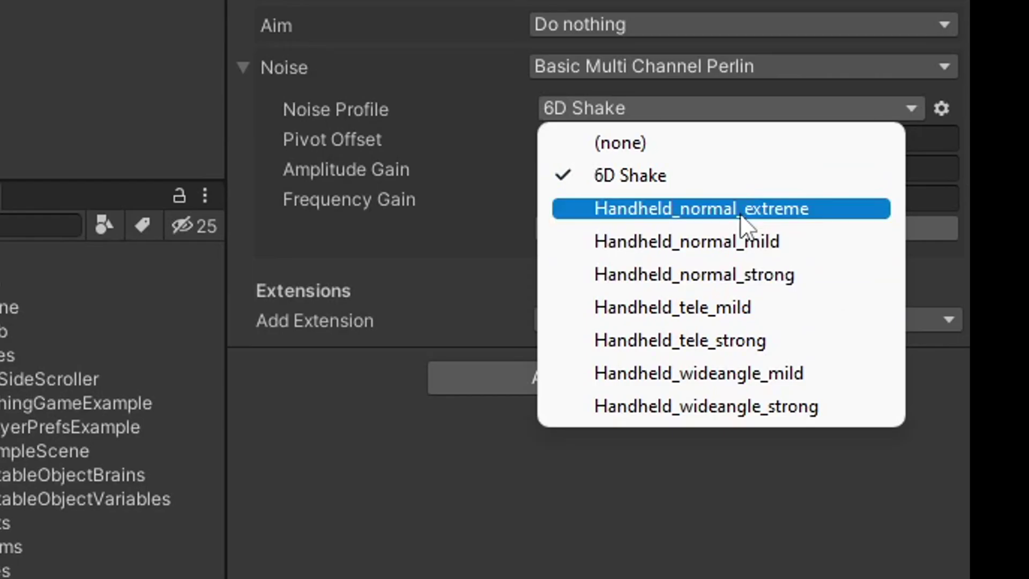
- Change the virtual camera's noise profile to Handheld_normal_mild and run the scene to test it
{"action": "left_click", "coordinate": [756, 246]}
{"action": "left_click", "coordinate": [460, 189]}
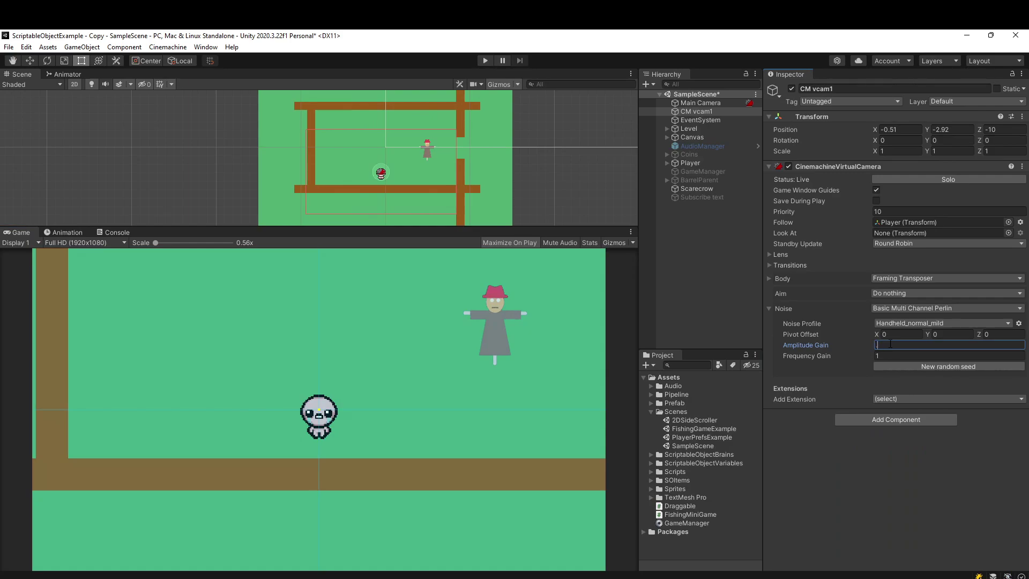
{"action": "left_click", "coordinate": [485, 61]}
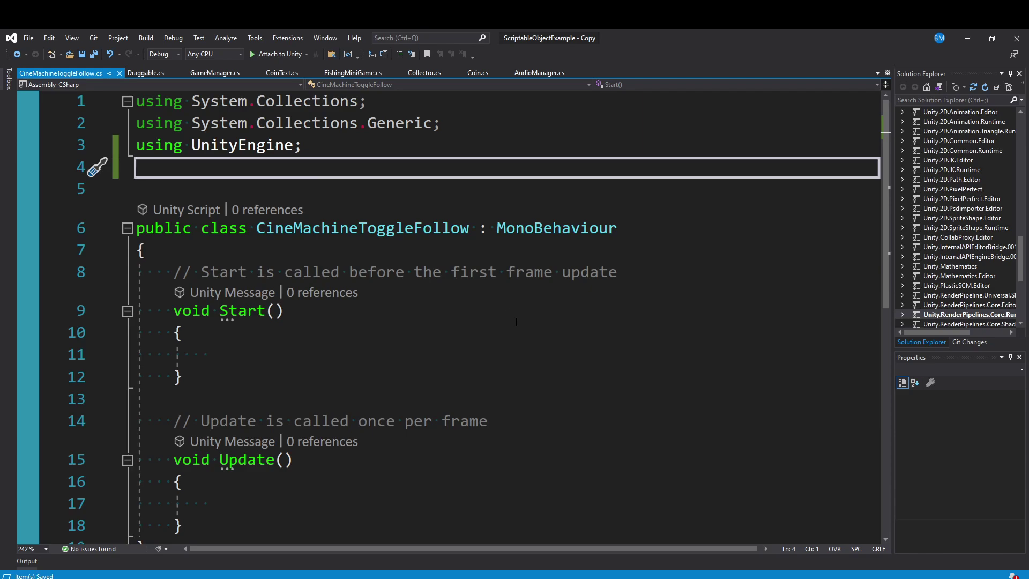
- In Visual Studio, import the Cinemachine namespace in CineMachineToggleFollow.cs and declare a public CinemachineVirtualCamera field named vcCamera
{"action": "type", "text": "using Cinemachine"}
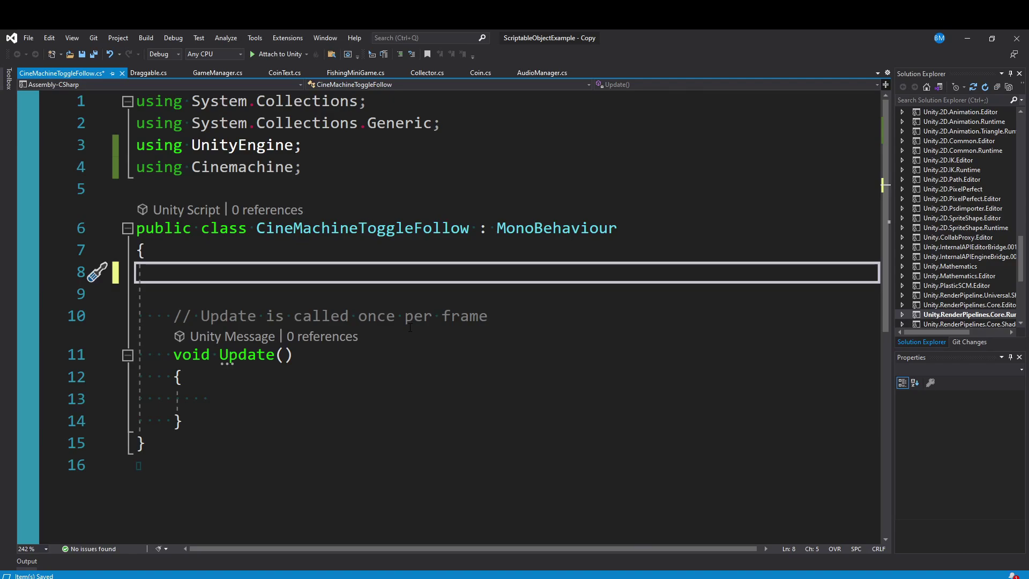
{"action": "type", "text": "public Cin"}
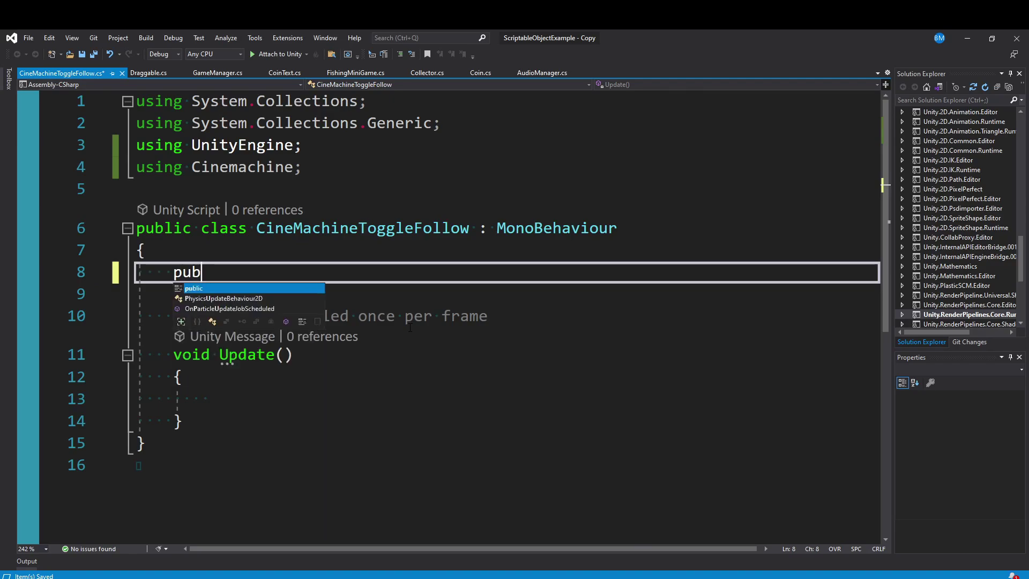
{"action": "type", "text": "emachineVirtualCamera vcCamera;"}
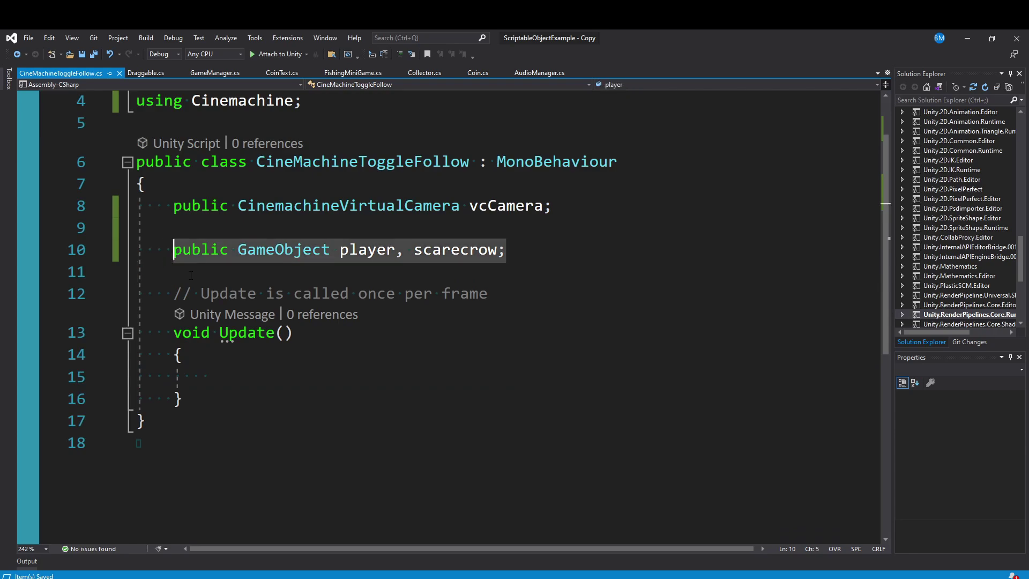
- In the Update method, assign player.transform to vcCamera.Follow
{"action": "left_click", "coordinate": [334, 353]}
{"action": "key", "text": "Return"}
{"action": "type", "text": "vcCamera."}
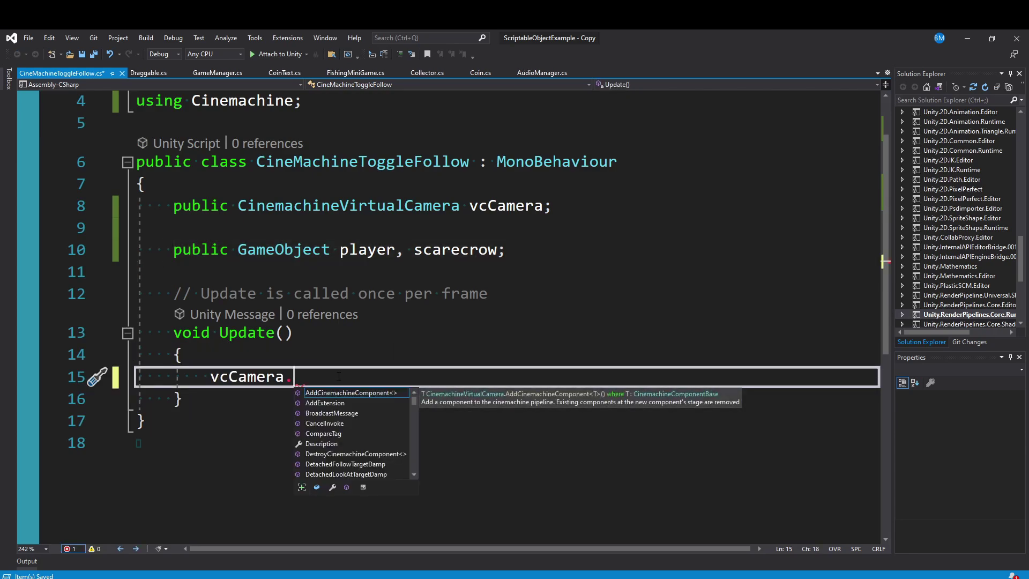
{"action": "scroll", "coordinate": [376, 406], "scroll_direction": "down", "scroll_amount": 3}
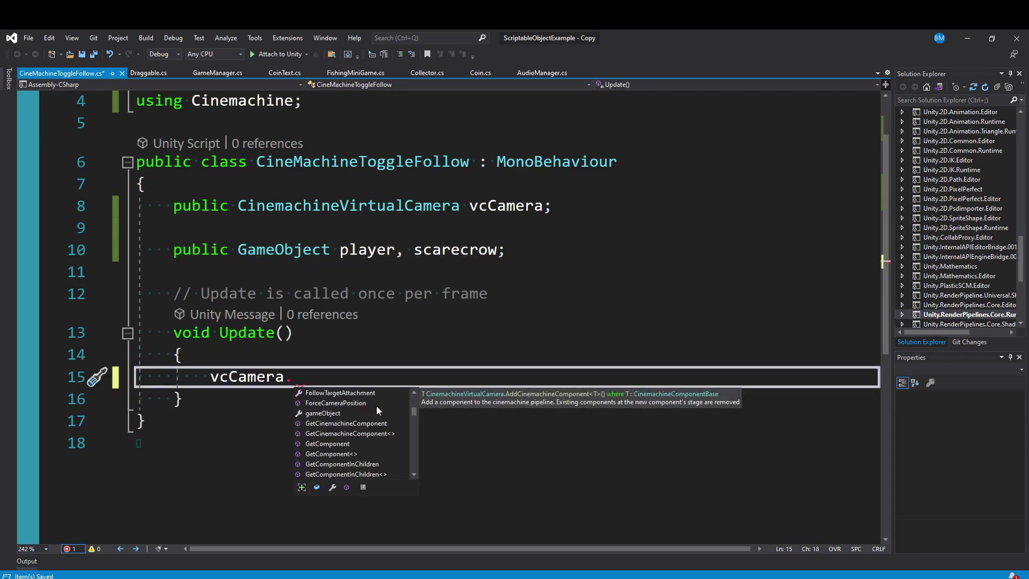
{"action": "type", "text": "fol"}
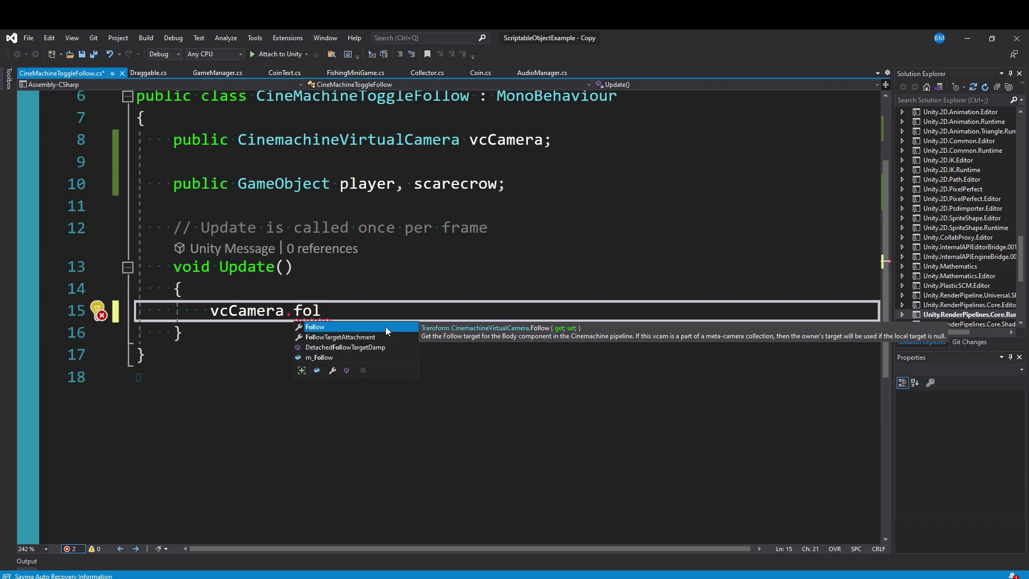
{"action": "key", "text": "BackSpace"}
{"action": "key", "text": "BackSpace"}
{"action": "key", "text": "BackSpace"}
{"action": "type", "text": "low = player.transform;"}
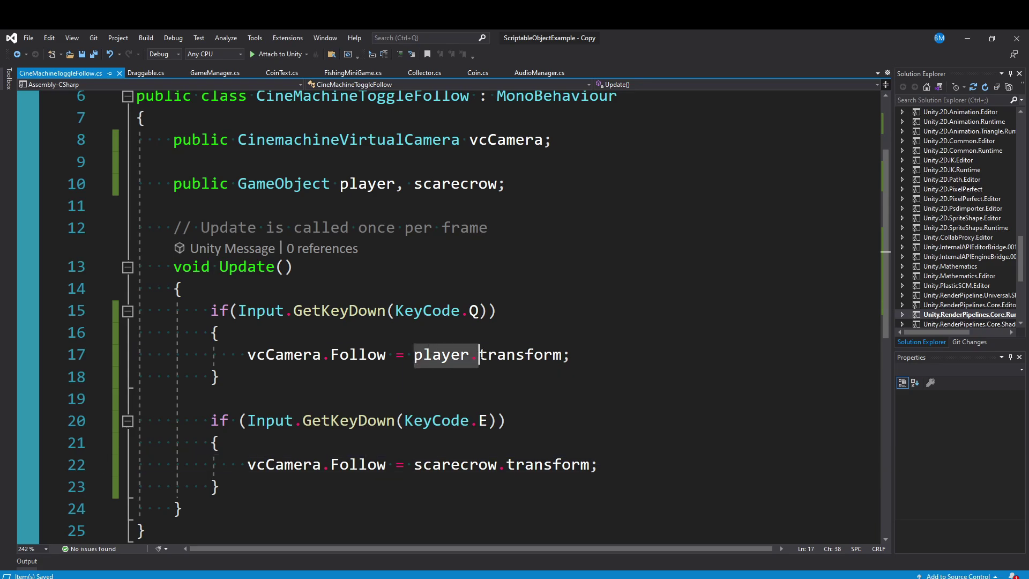
- Review the E key condition and the line that makes the camera follow the scarecrow's transform
{"action": "left_click", "coordinate": [489, 405]}
{"action": "left_click", "coordinate": [480, 420]}
{"action": "left_click_drag", "start_coordinate": [599, 464], "coordinate": [248, 466]}
- Switch back to Unity and playtest the toggle script by walking the player and switching the camera's follow target to the scarecrow
{"action": "key", "text": "alt+Tab"}
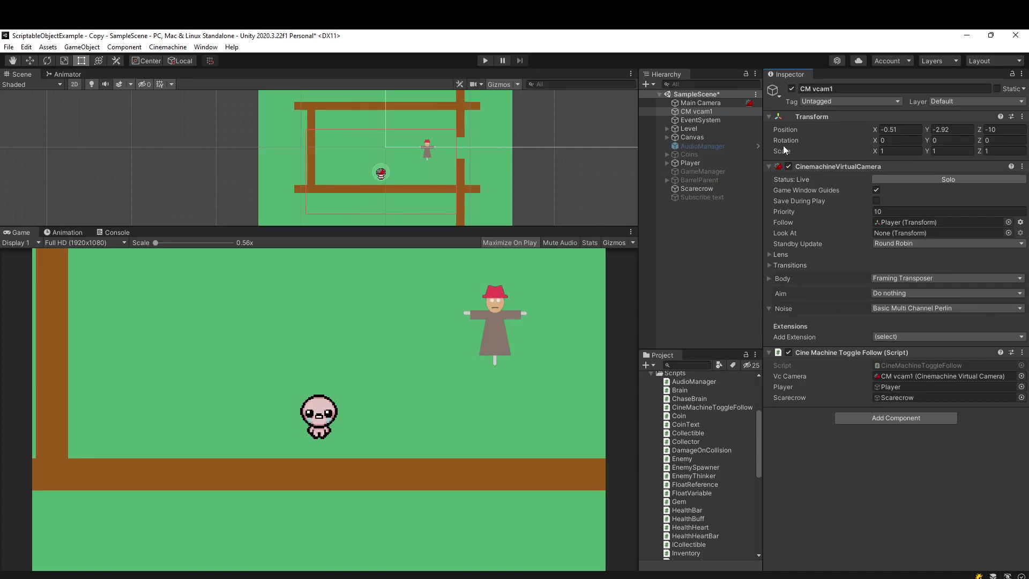
{"action": "left_click", "coordinate": [488, 61]}
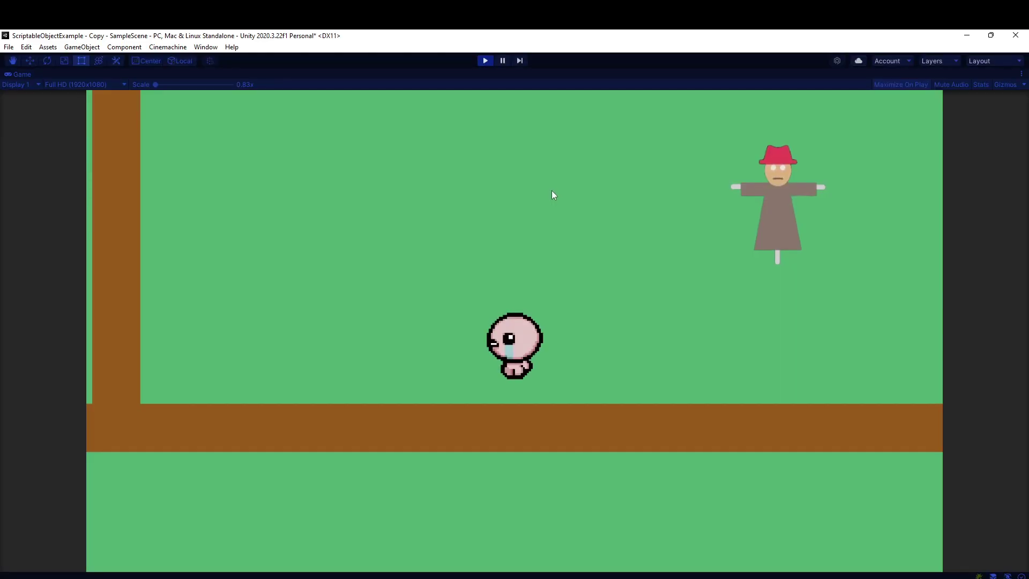
{"action": "key", "text": "a"}
{"action": "key", "text": "w"}
{"action": "key", "text": "d"}
{"action": "key", "text": "a"}
{"action": "key", "text": "s"}
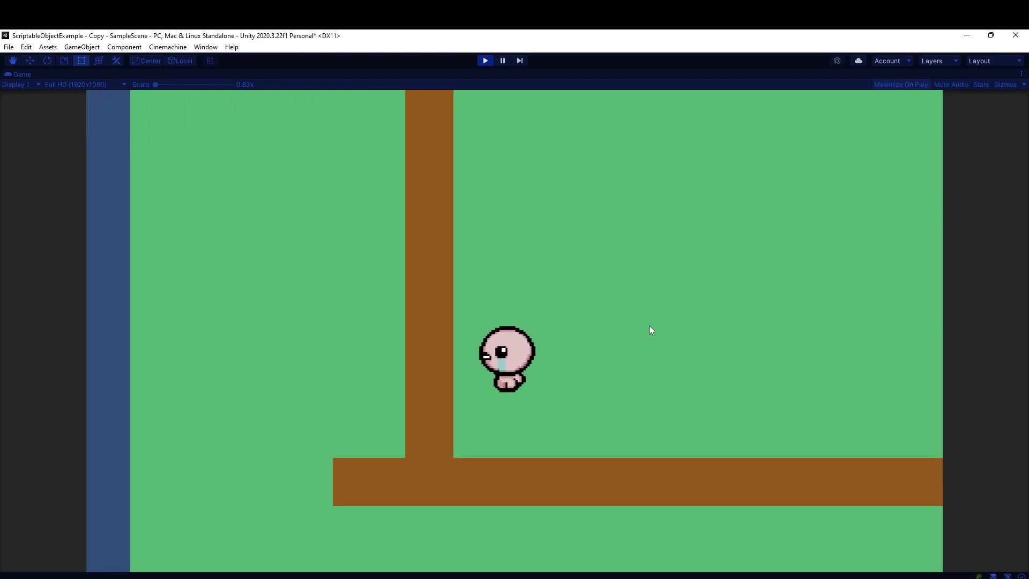
{"action": "key", "text": "d"}
{"action": "key", "text": "space"}
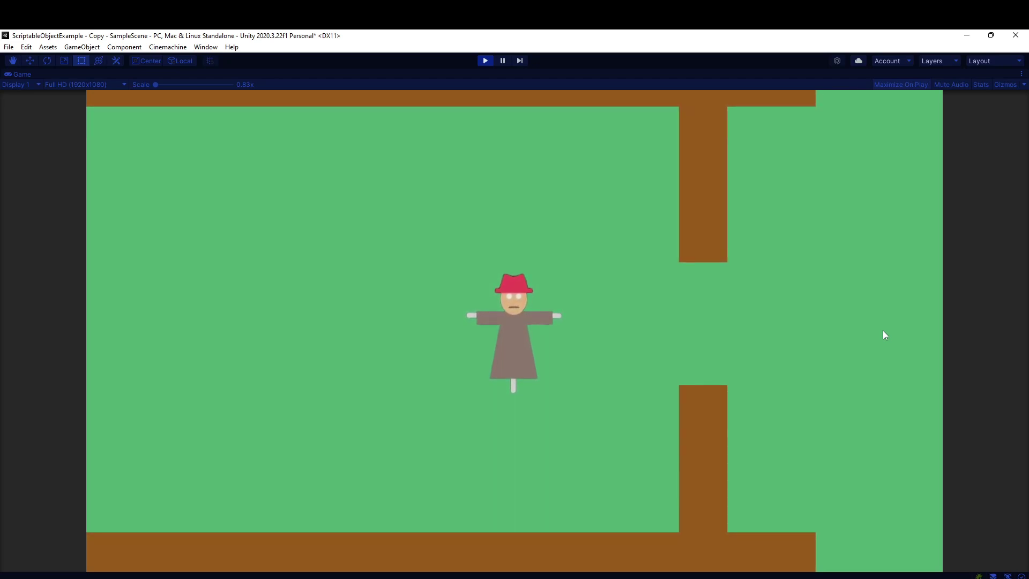
{"action": "key", "text": "Left"}
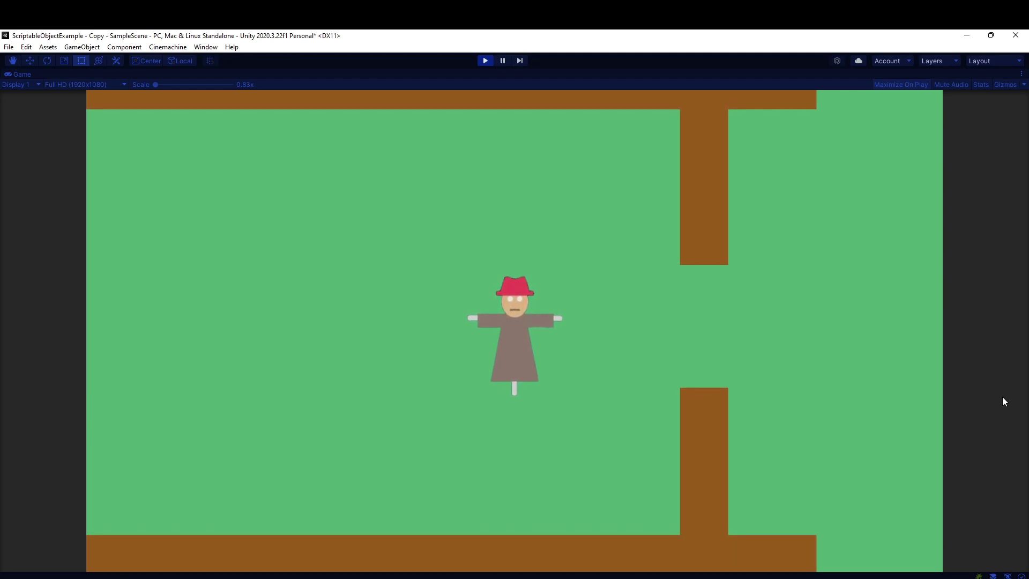
- Switch the camera's follow target back to the player and walk the player around the fenced area to test the following
{"action": "key", "text": "Up"}
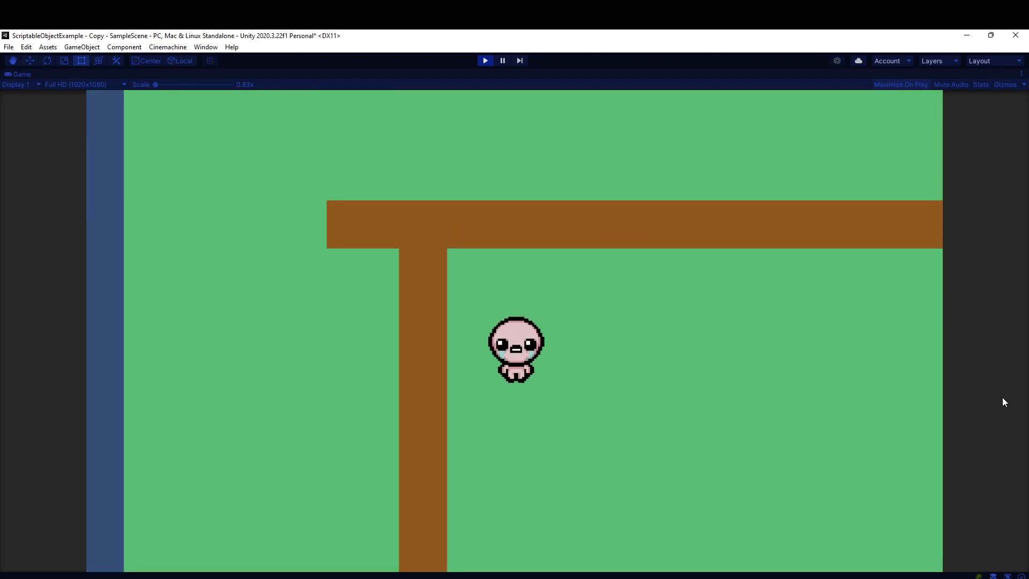
{"action": "key", "text": "space"}
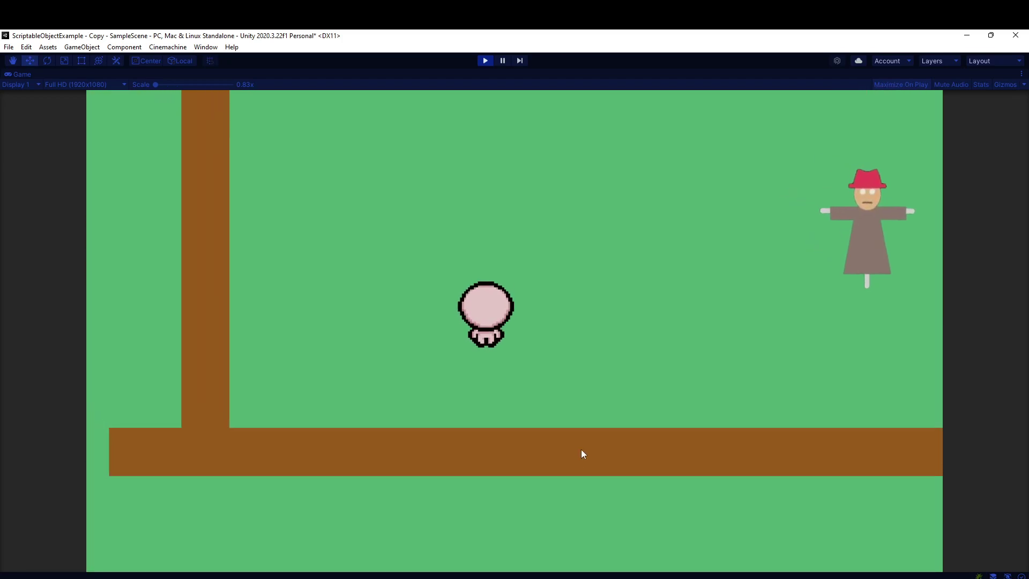
{"action": "key", "text": "d"}
{"action": "key", "text": "a"}
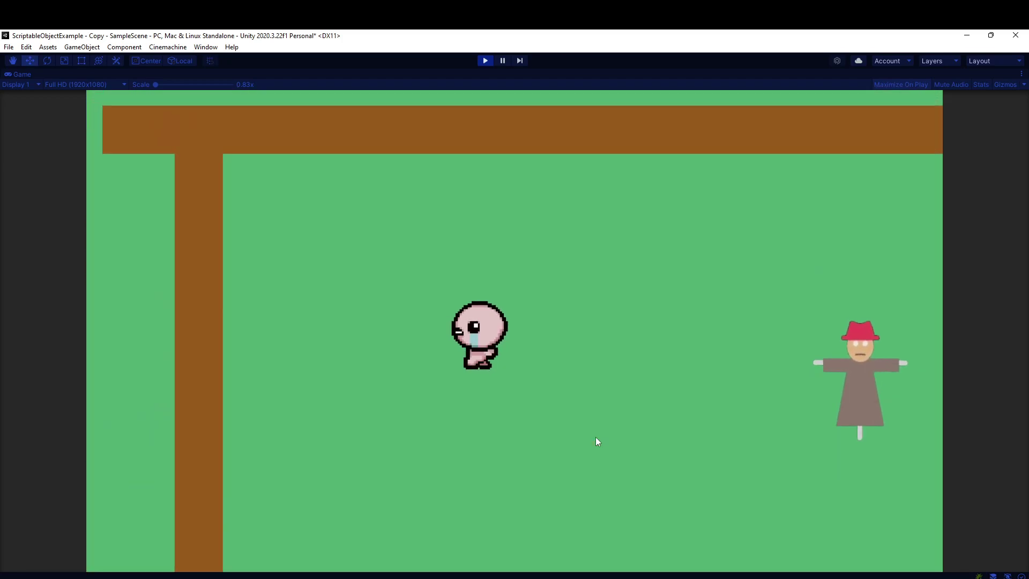
{"action": "key", "text": "s"}
{"action": "key", "text": "d"}
{"action": "key", "text": "d"}
{"action": "key", "text": "w"}
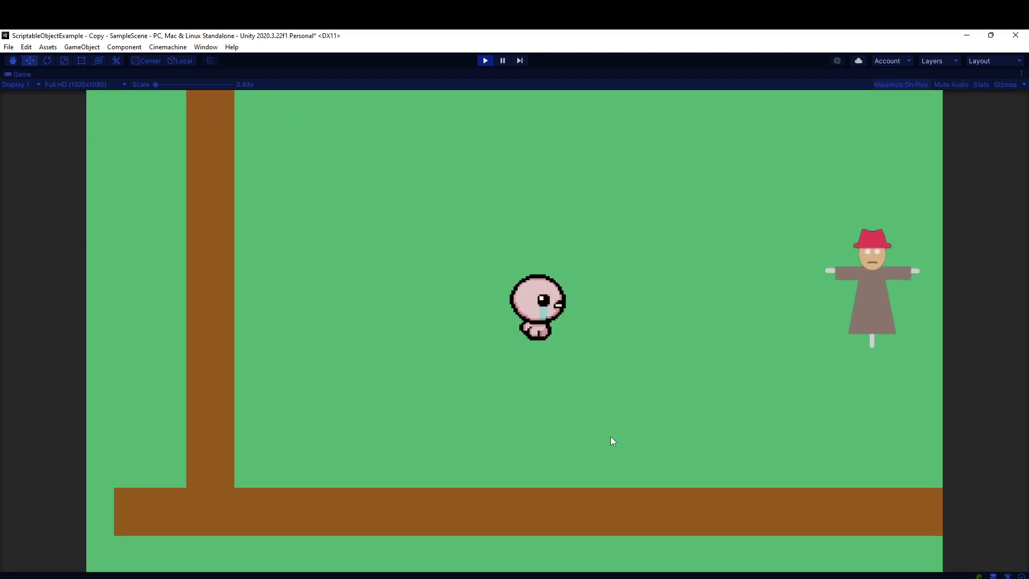
{"action": "key", "text": "w"}
{"action": "key", "text": "a"}
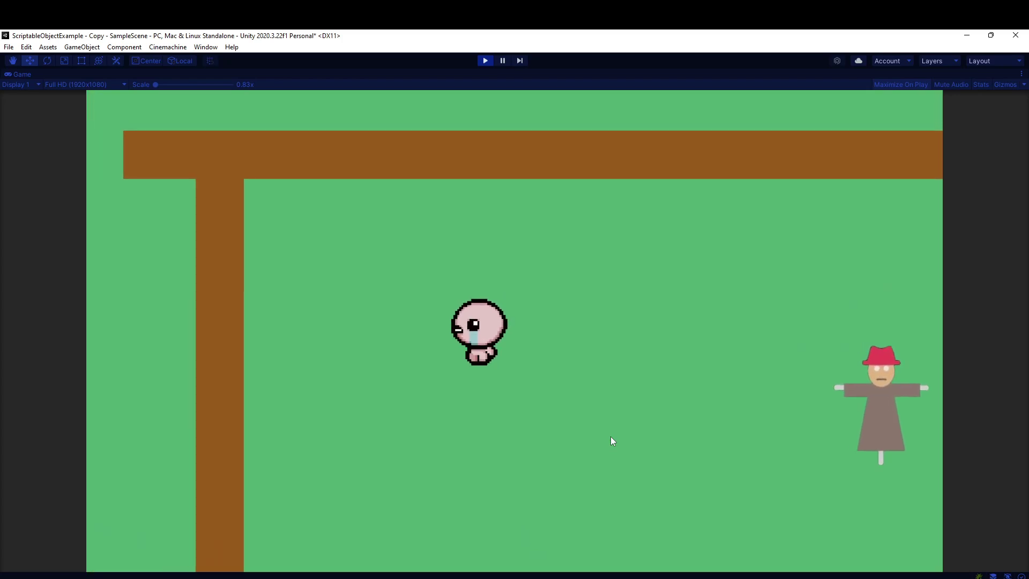
- Keep walking the player in all directions inside the fence, and switch the camera's follow target to the scarecrow again
{"action": "key", "text": "s"}
{"action": "key", "text": "d"}
{"action": "key", "text": "s"}
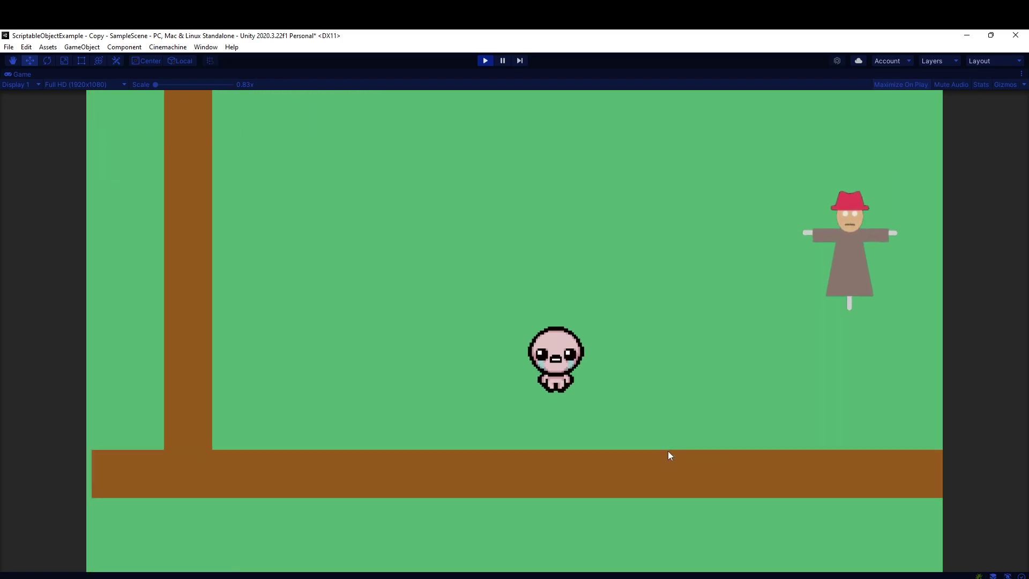
{"action": "key", "text": "a"}
{"action": "key", "text": "w"}
{"action": "key", "text": "w"}
{"action": "key", "text": "d"}
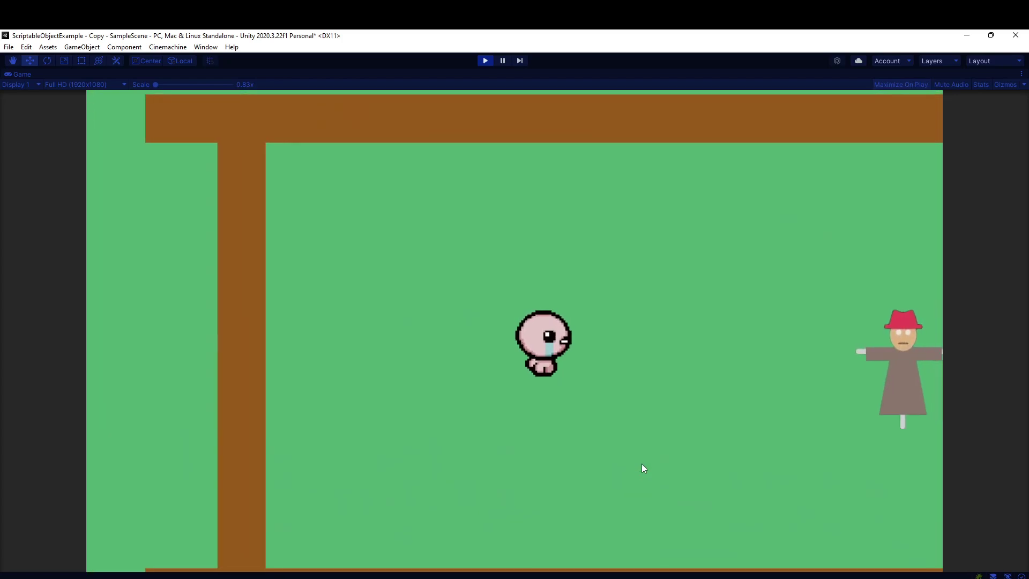
{"action": "key", "text": "w"}
{"action": "key", "text": "a"}
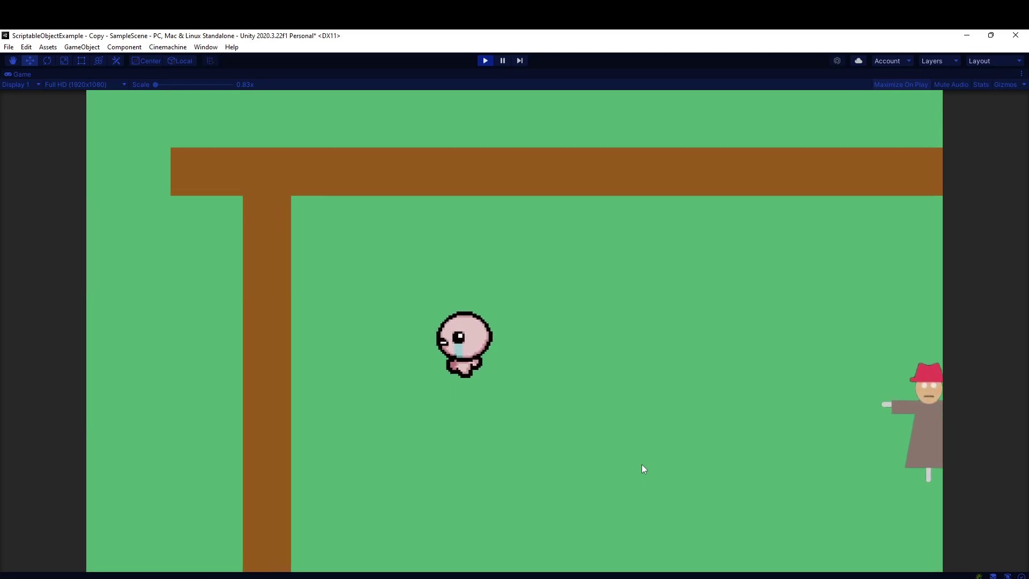
{"action": "key", "text": "s"}
{"action": "key", "text": "d"}
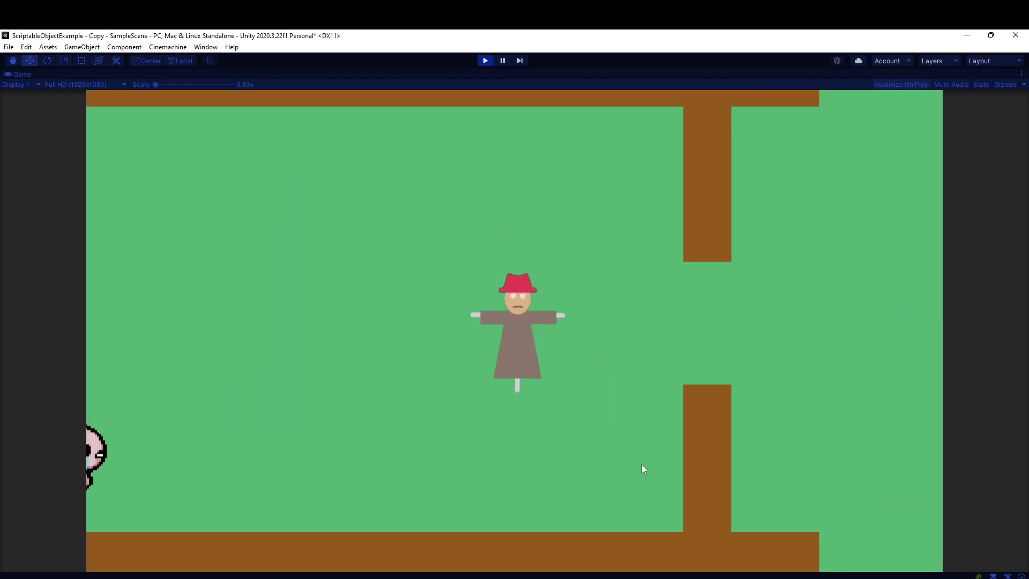